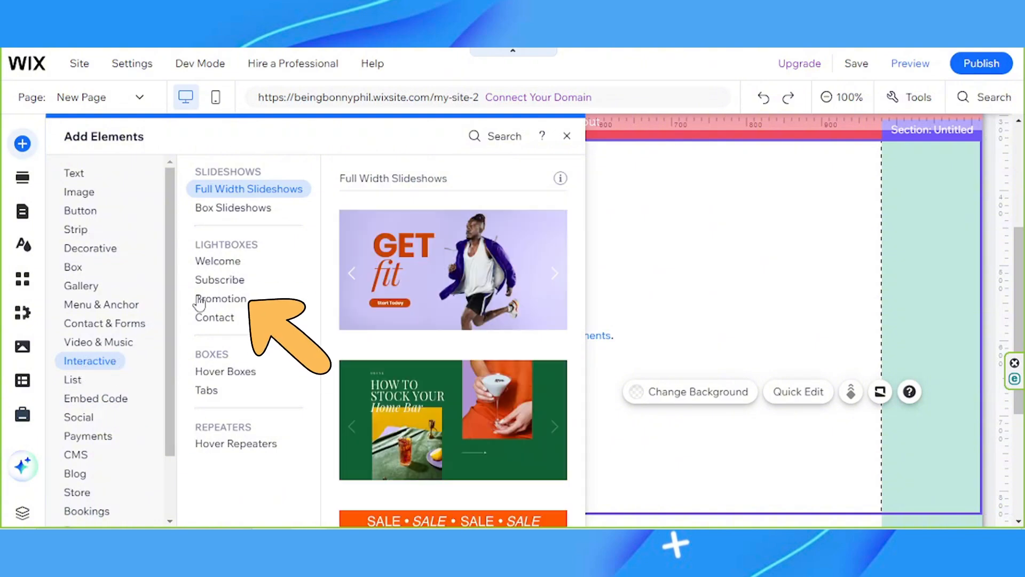
- Add the Promotion (New Collection) lightbox from the interactive promotion lightbox designs
click(200, 301)
scroll(446, 352, down, 1)
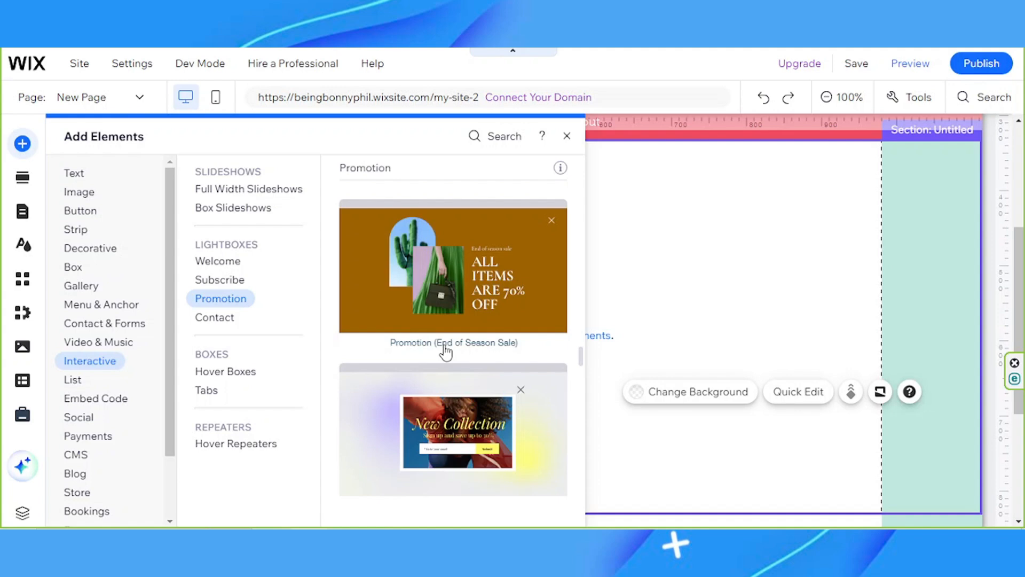
scroll(446, 352, down, 1)
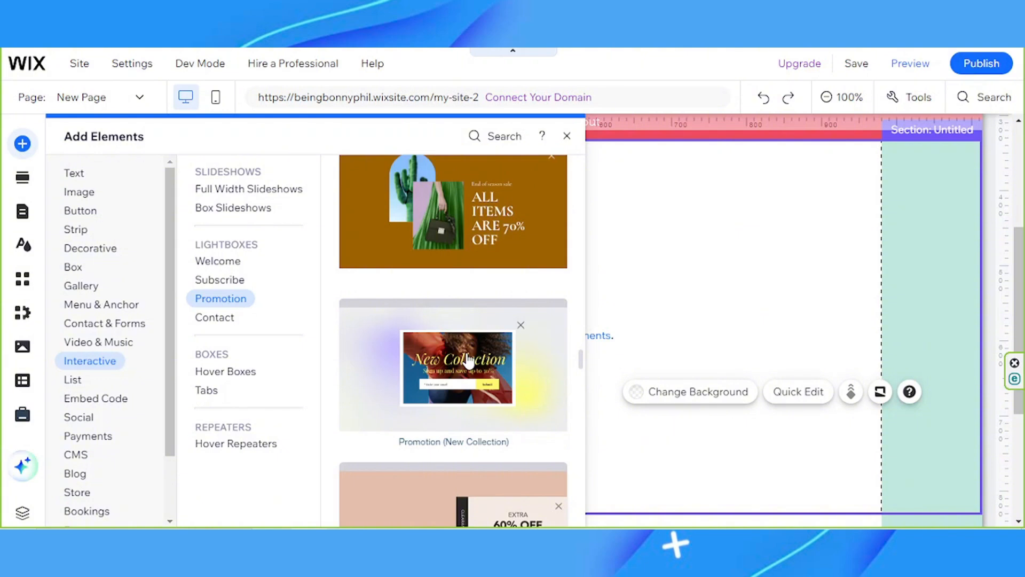
click(468, 360)
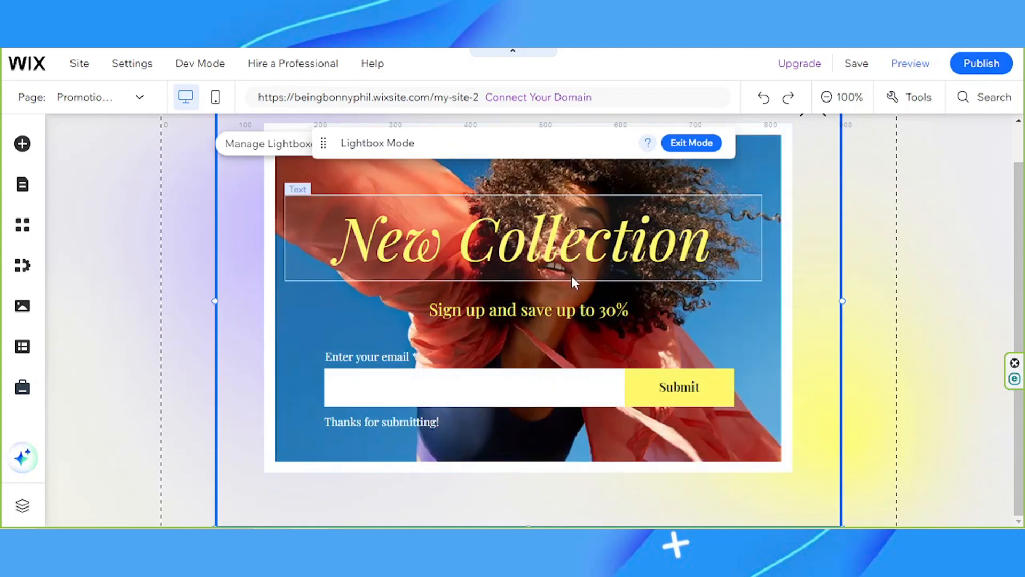
- Replace the lightbox's "New Collection" heading with "Disclaimer!"
click(557, 230)
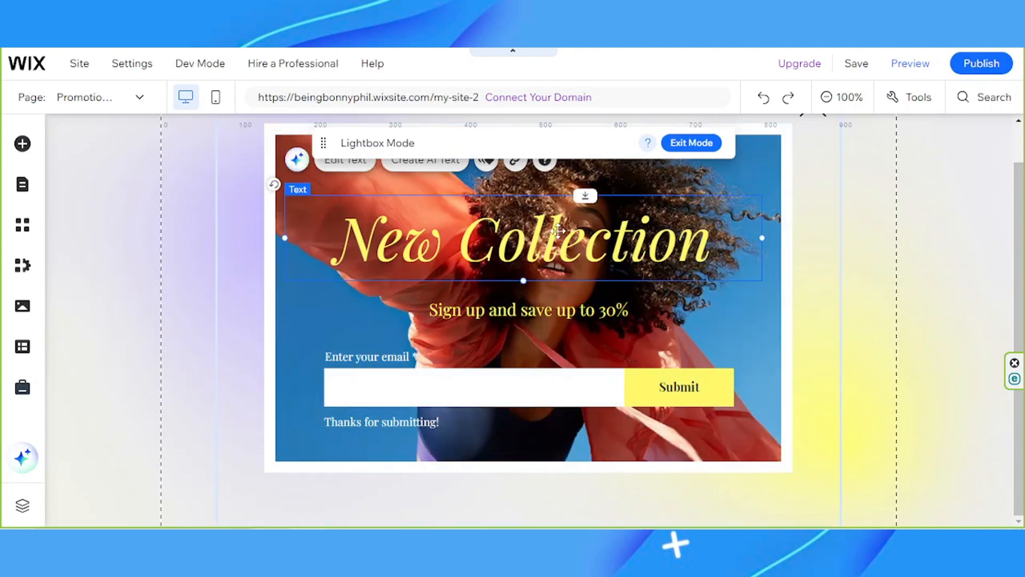
double_click(558, 230)
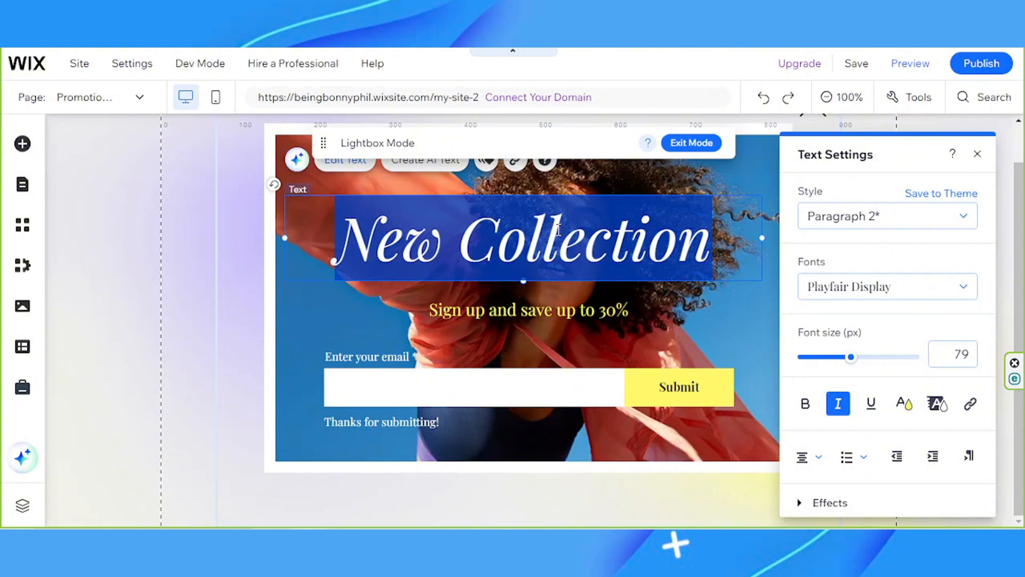
text(Disc)
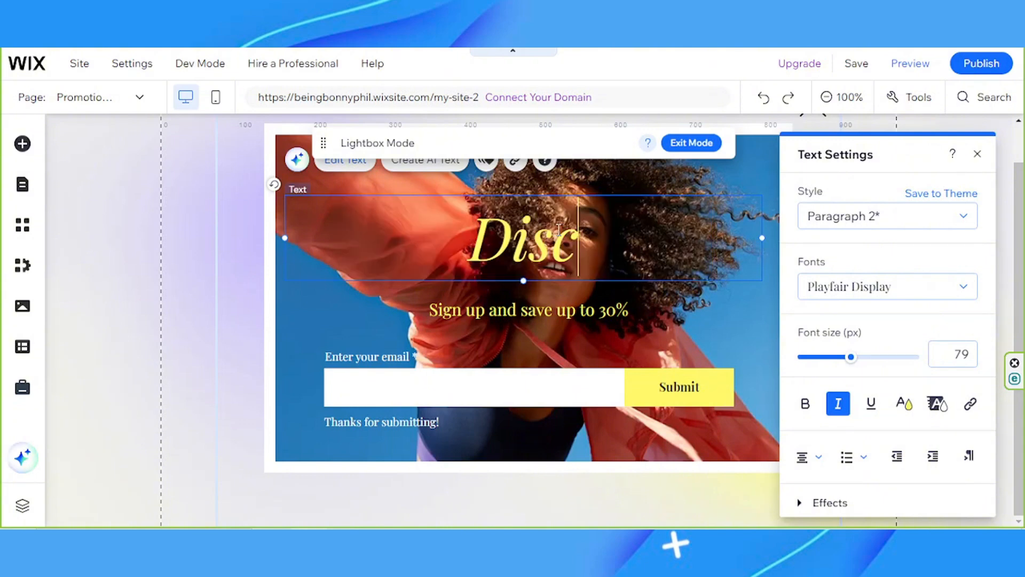
text(laimer!)
- Open the "Sign up and save up to 30%" line below the heading for editing
click(583, 305)
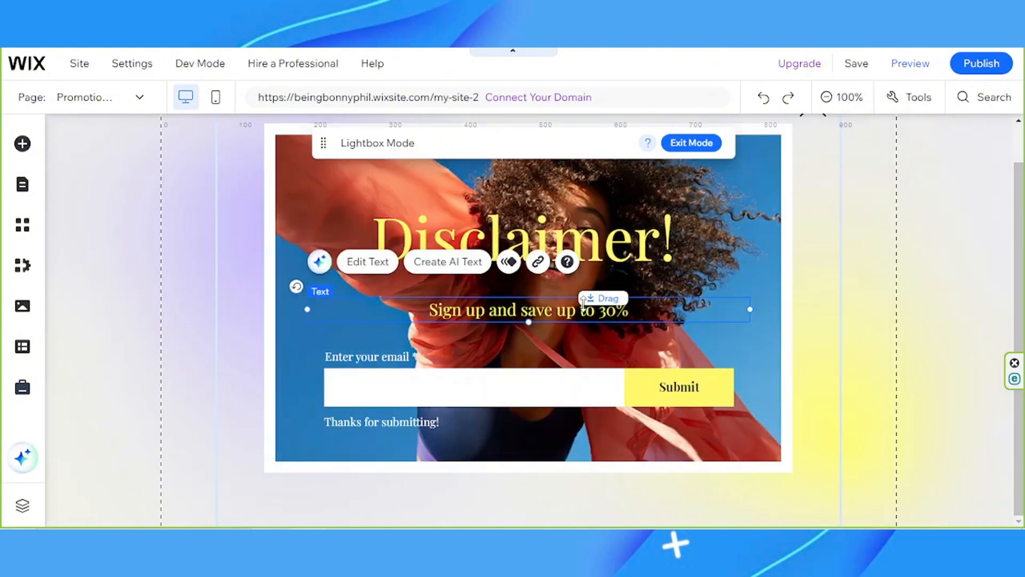
double_click(584, 304)
text(This website)
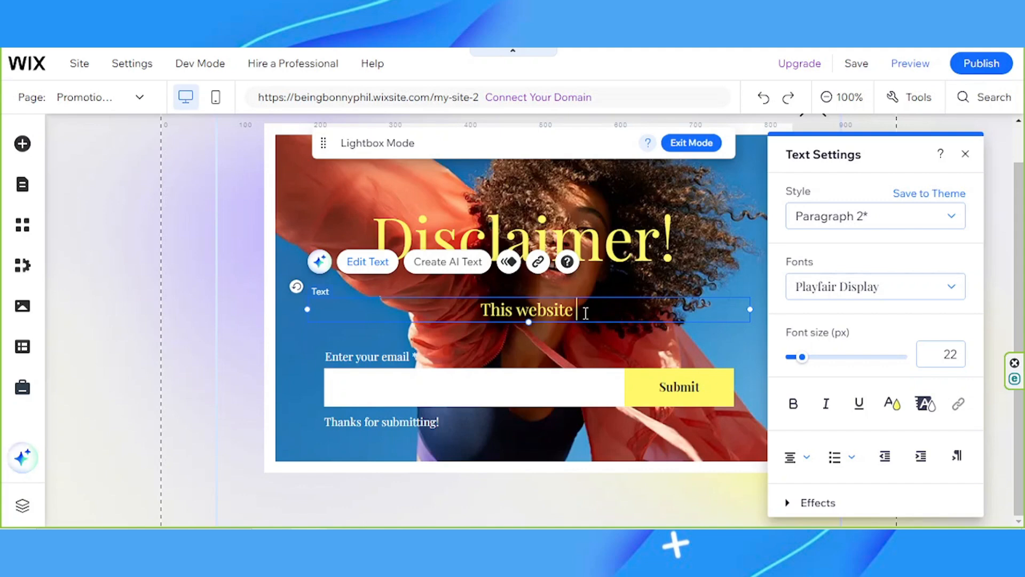
key(BackSpace)
key(BackSpace)
key(BackSpace)
key(BackSpace)
key(BackSpace)
key(BackSpace)
key(BackSpace)
key(BackSpace)
key(BackSpace)
key(BackSpace)
key(BackSpace)
key(BackSpace)
key(BackSpace)
- Enter "You must be 18 years old and above to enter this site. If so, please continue." as the line below the heading
text(You must be 18)
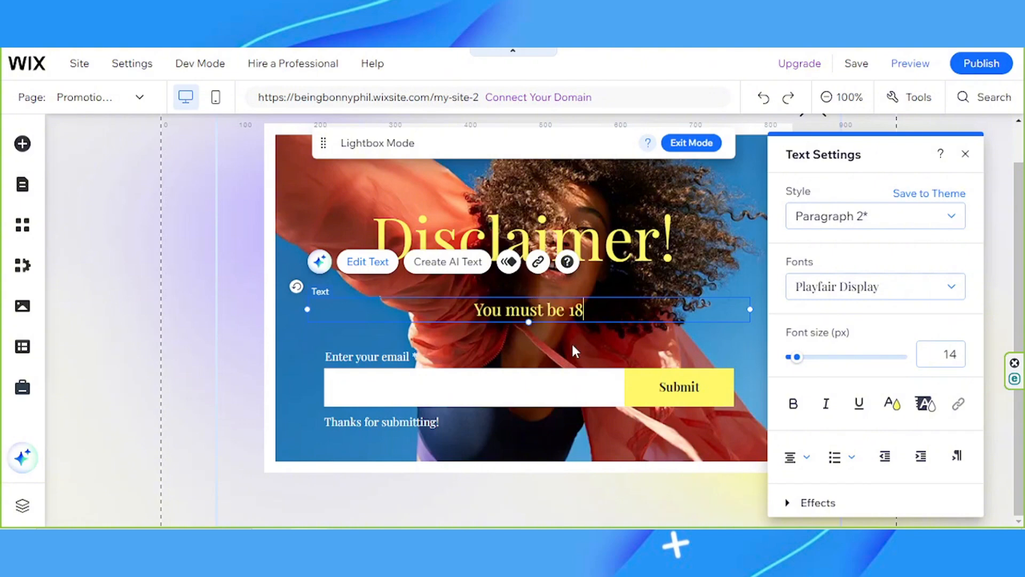
text( years old and )
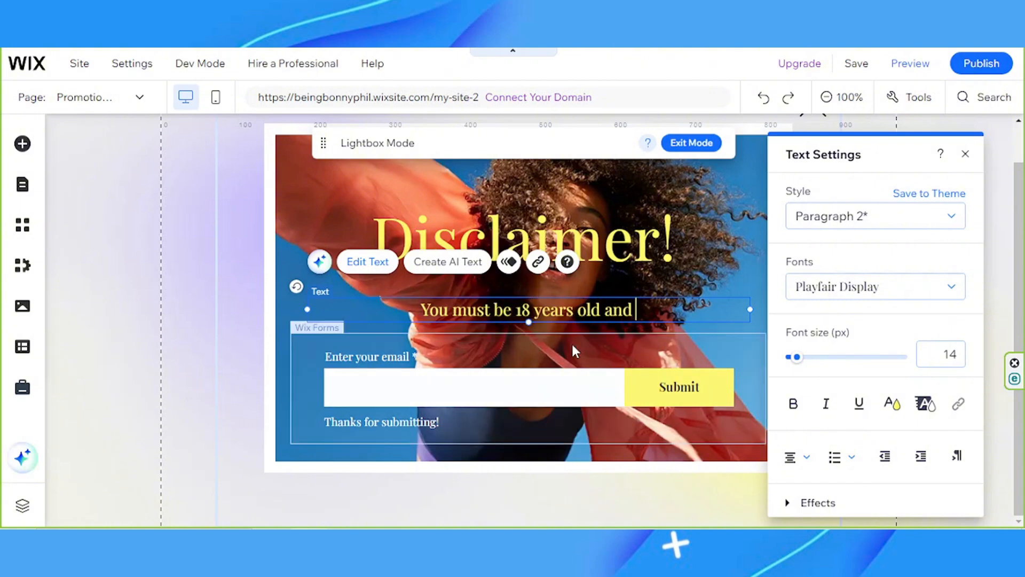
text(above to enter thi)
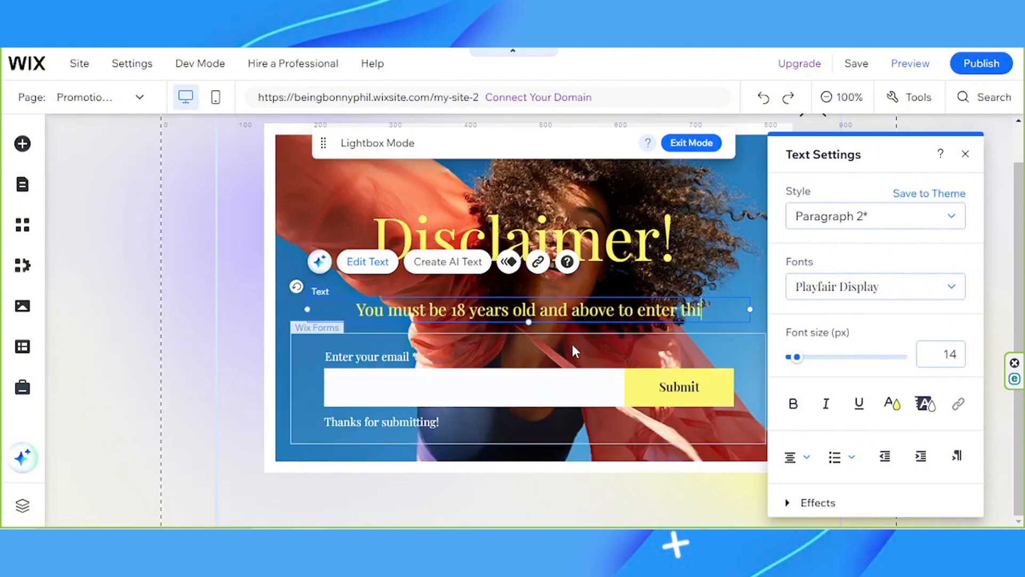
text(s site. If so, please continue.)
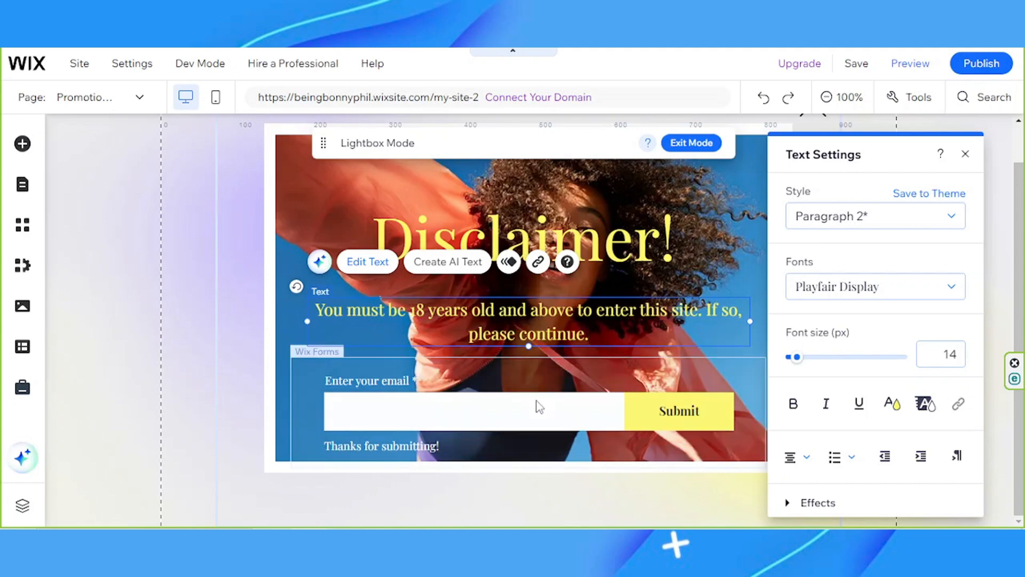
- Delete the sign-up form from the lightbox, including its email field, Submit button and "Thanks for submitting!" message
click(538, 406)
click(581, 425)
click(580, 419)
key(Delete)
click(661, 411)
key(Delete)
click(492, 446)
key(Delete)
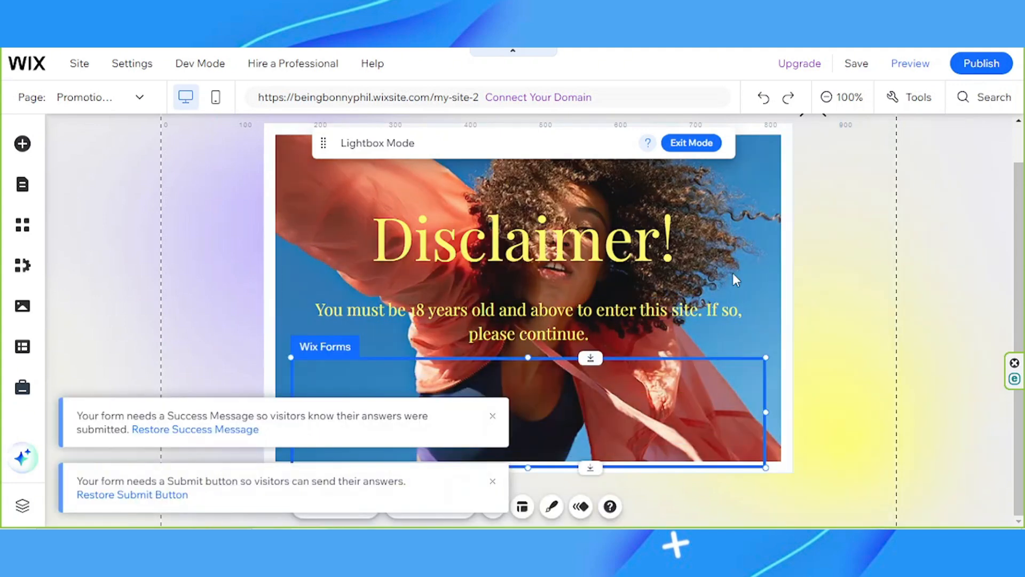
click(751, 386)
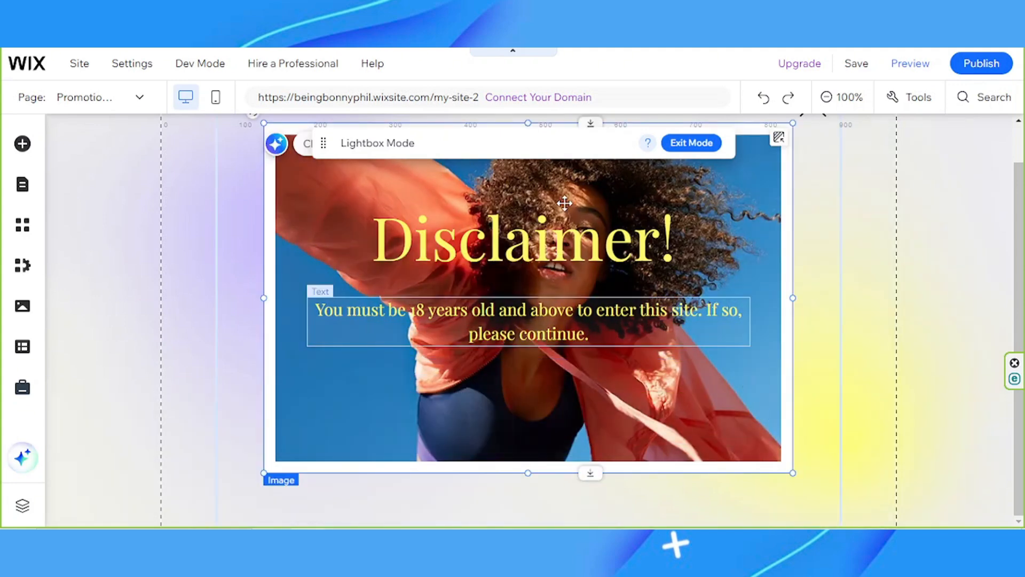
- Move the Lightbox Mode bar off the lightbox picture and open the image chooser to replace that picture
drag(517, 149, 251, 460)
click(341, 145)
click(460, 142)
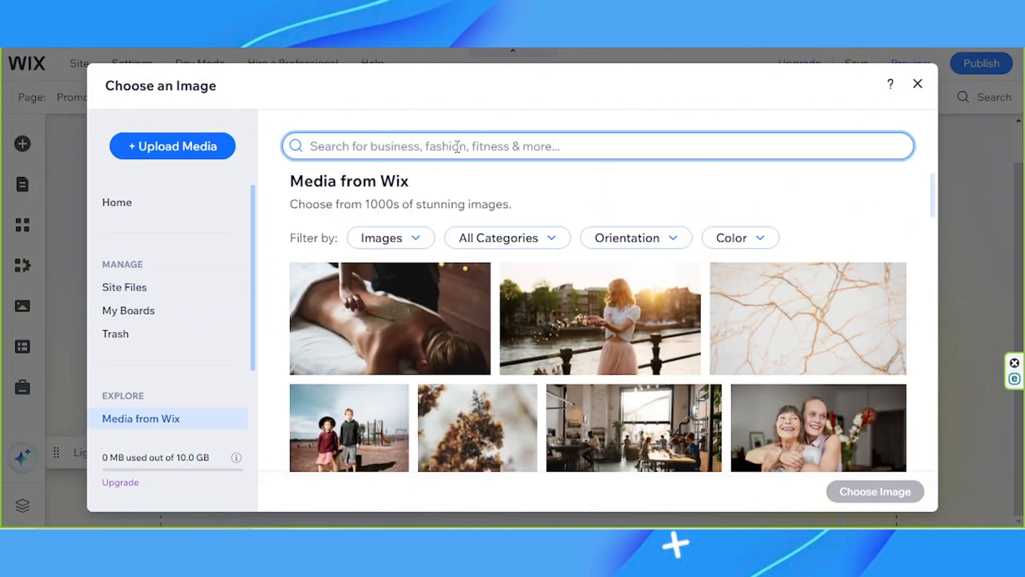
- Search the Wix media library for "warning" and look through the images and illustrations
text(warning)
key(Return)
scroll(561, 276, down, 2)
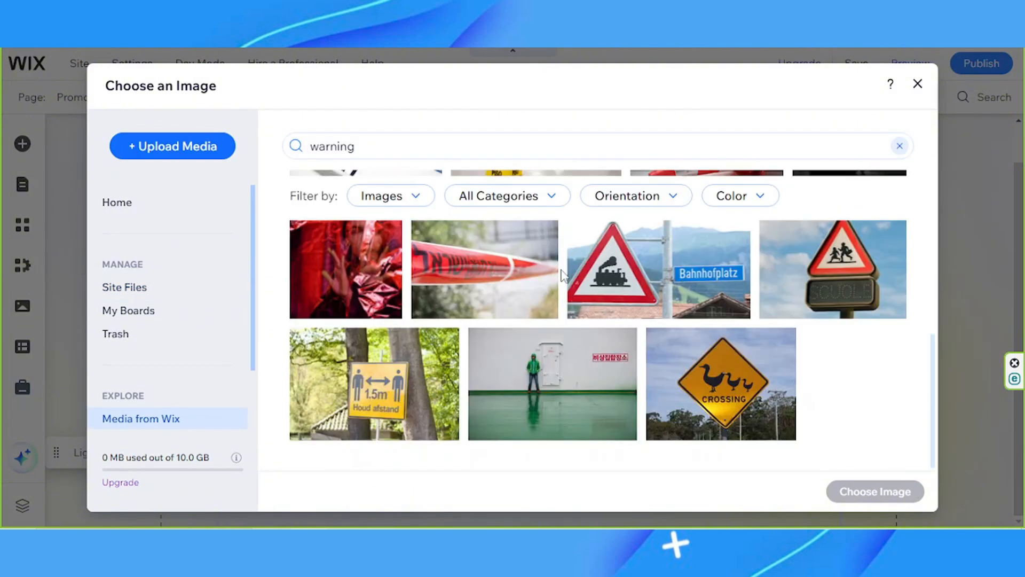
scroll(480, 292, up, 6)
click(498, 287)
- Search the Wix media library for "black" and filter the media type to Images
triple_click(389, 149)
text(white)
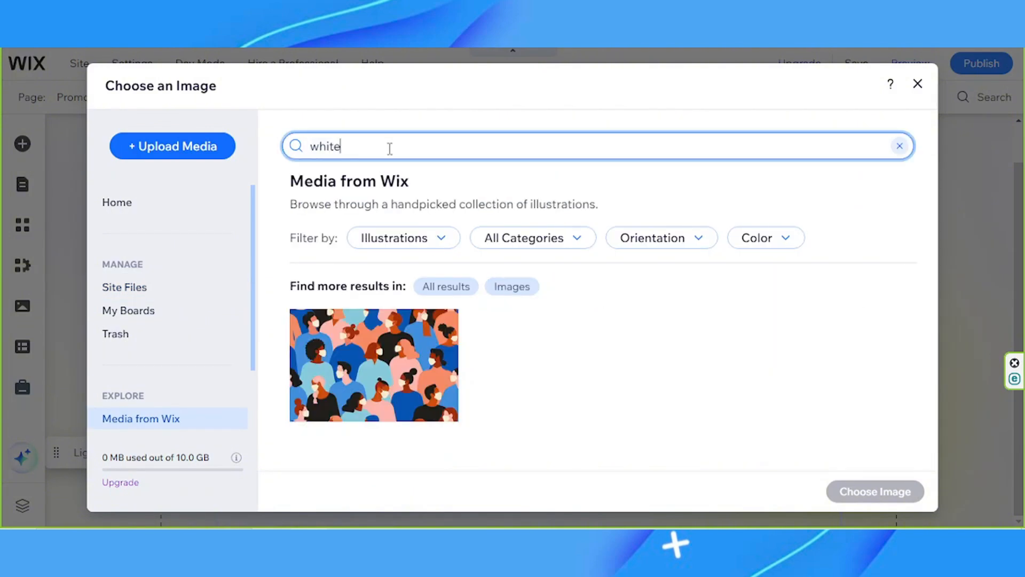
text(black)
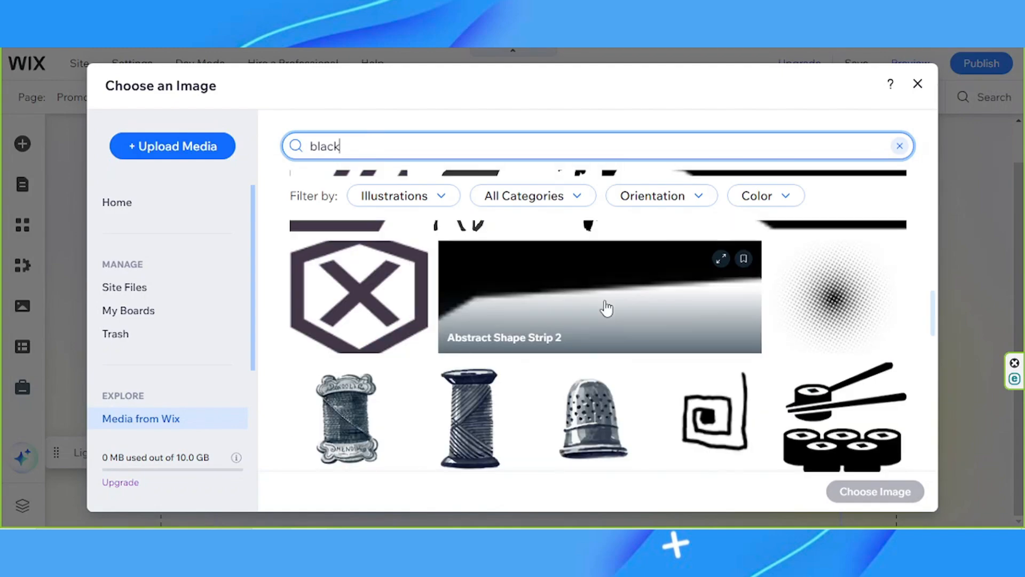
scroll(603, 299, down, 4)
click(433, 193)
click(387, 253)
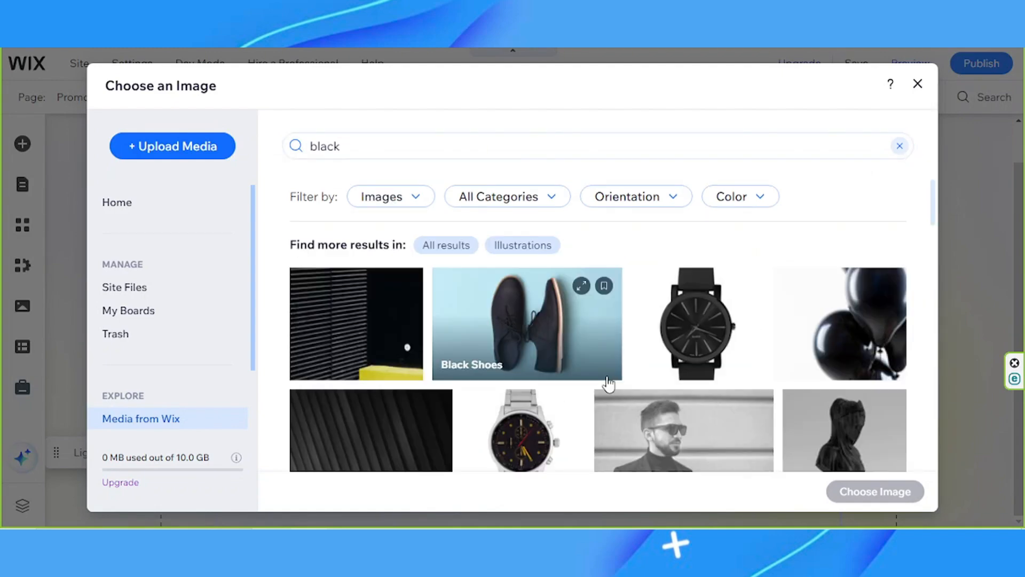
- Replace the lightbox picture with the plain dark textured image from the "black" results
scroll(607, 384, down, 2)
click(371, 342)
scroll(694, 393, down, 4)
click(800, 363)
click(880, 490)
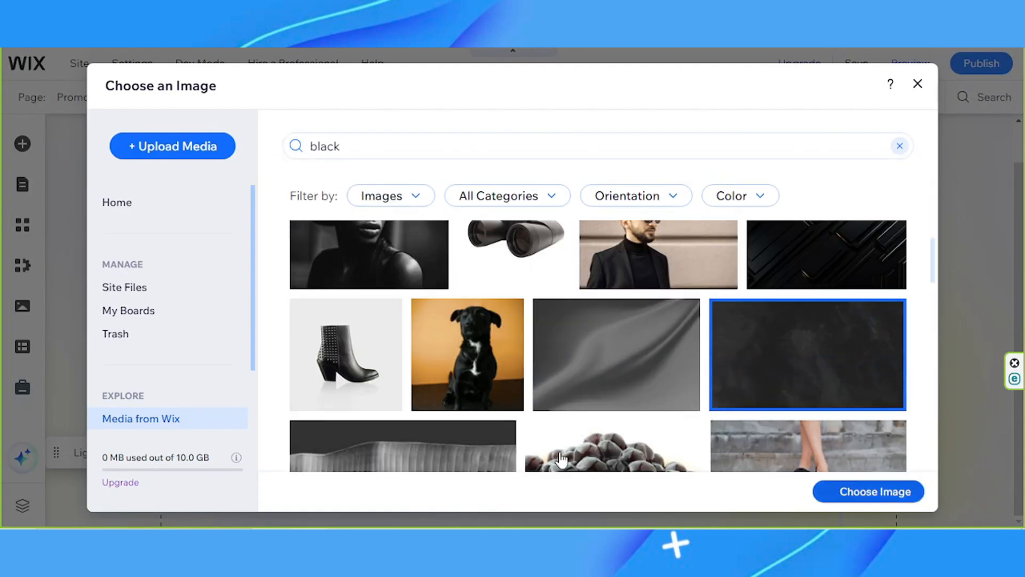
- Shift the lightbox texts slightly lower on the dark image and move the Lightbox Mode bar above the picture
drag(604, 239, 607, 267)
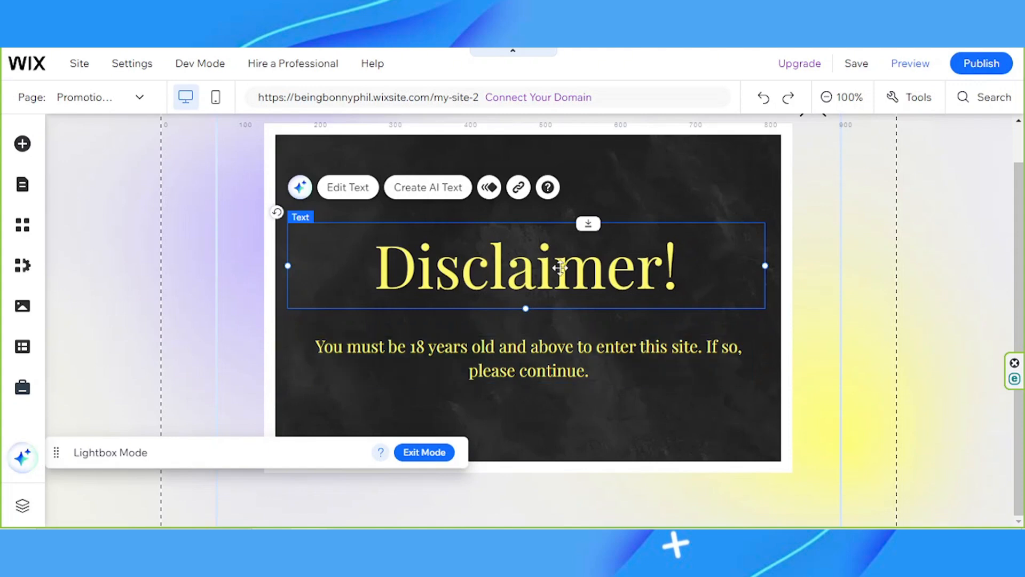
scroll(561, 268, up, 1)
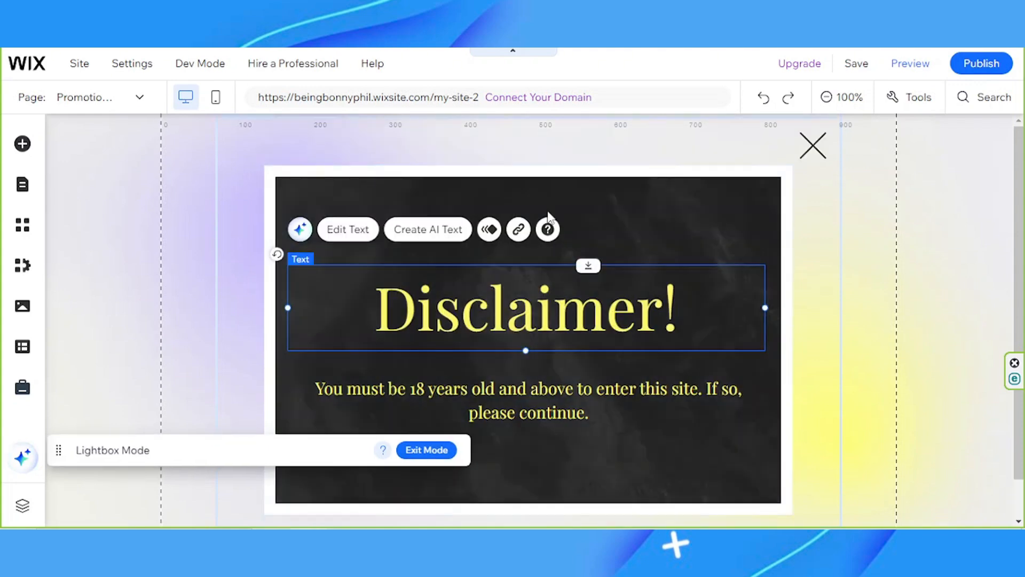
drag(302, 455, 585, 152)
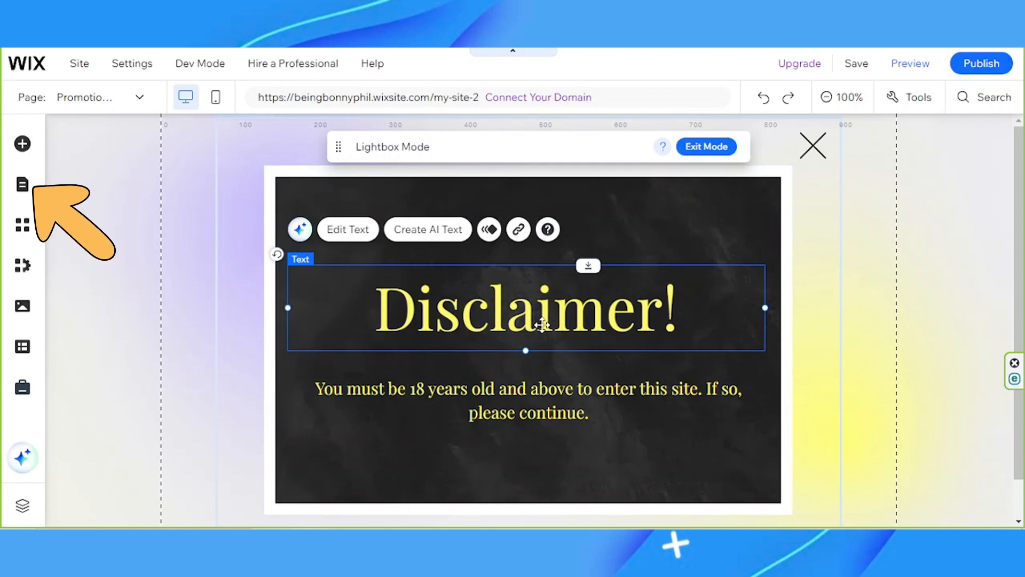
- Open the settings of the Promotion (New Collection) lightbox and rename it "Age Disclaimer"
click(27, 190)
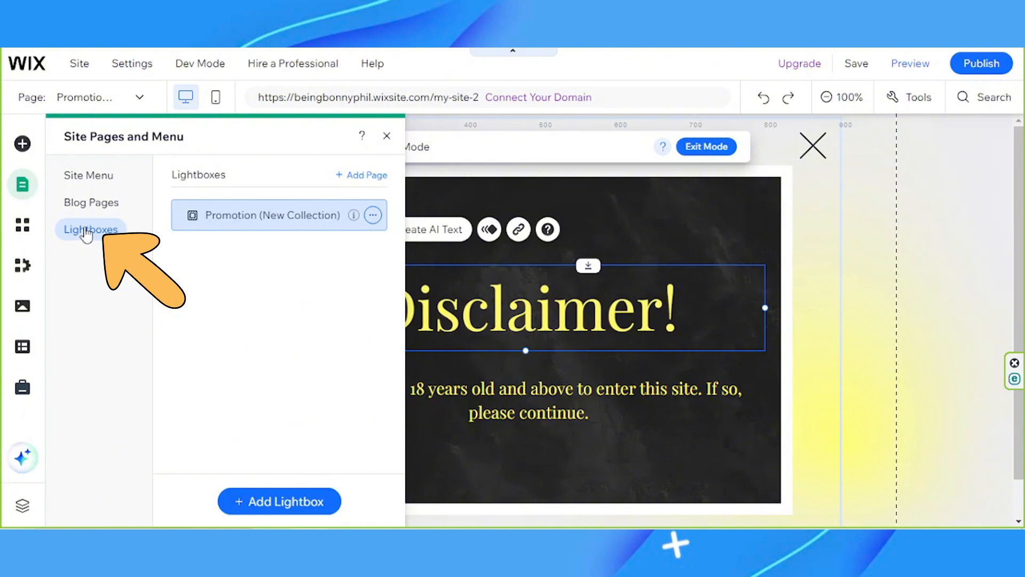
click(268, 217)
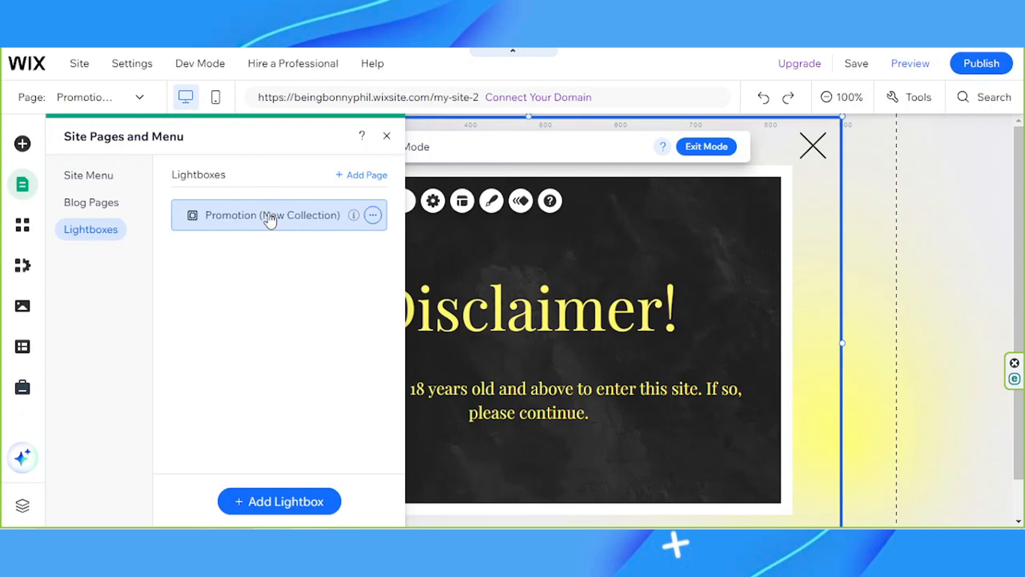
click(433, 200)
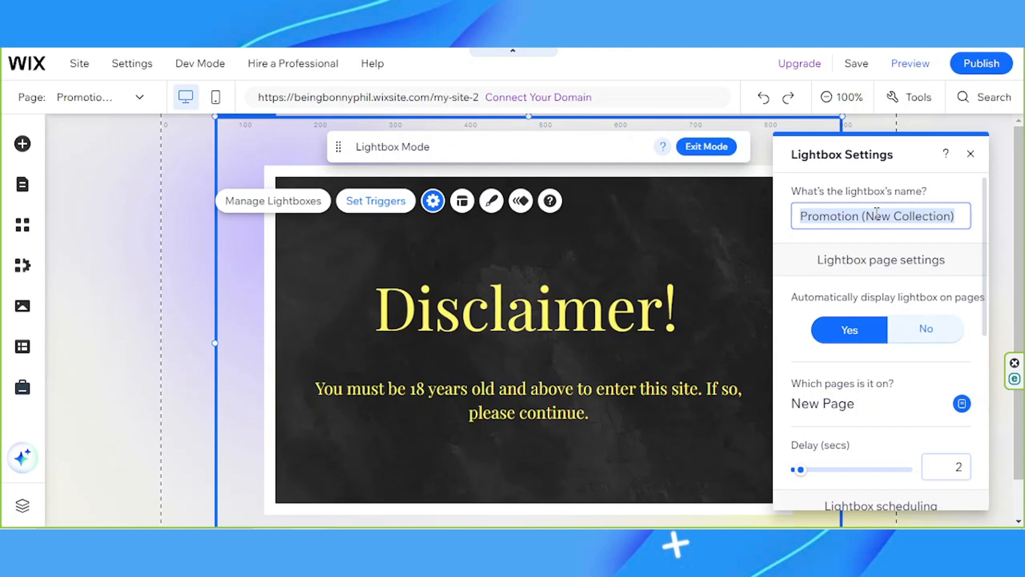
text(Age )
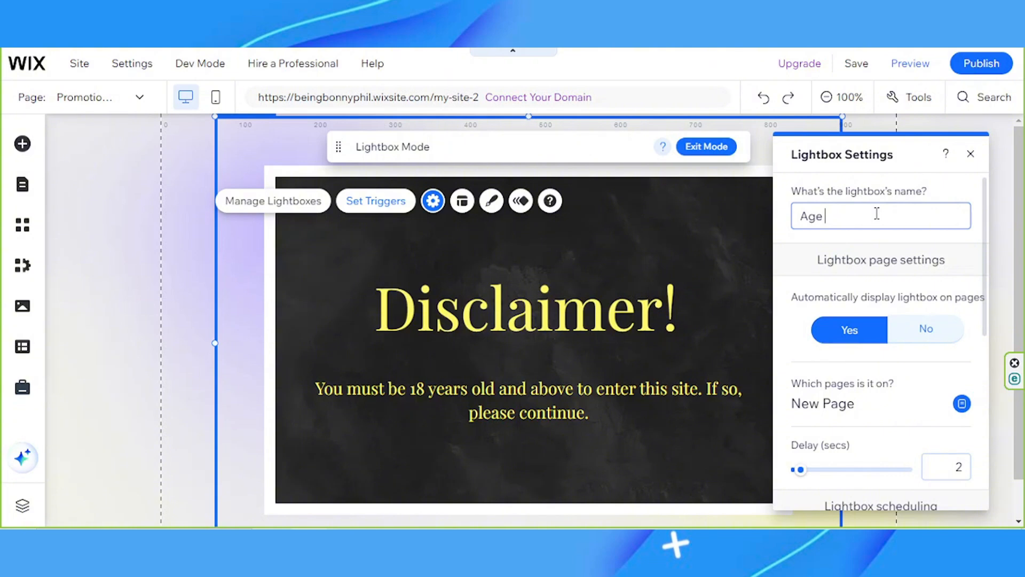
text(Disclaimer)
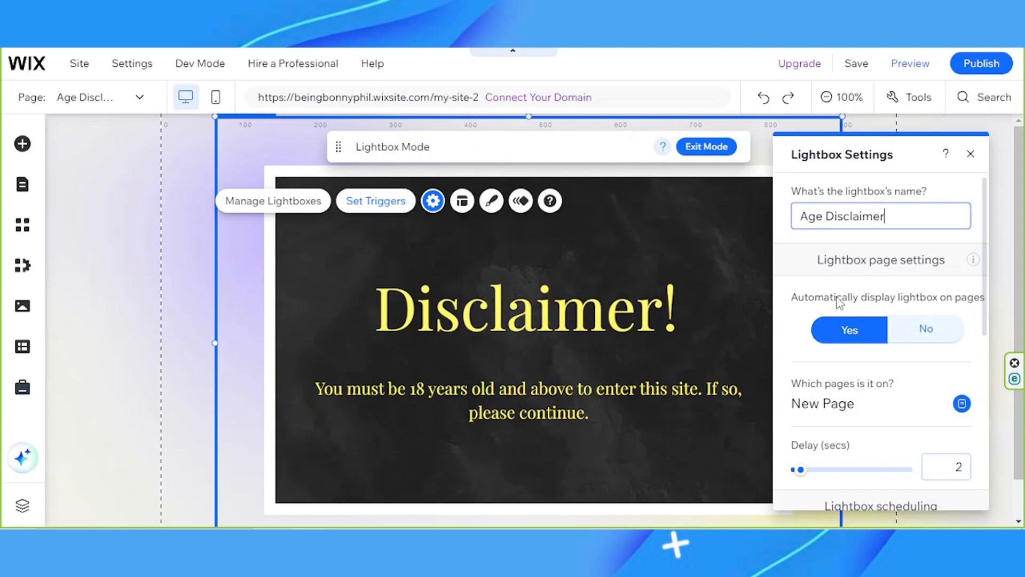
- Set the lightbox to display on whichever page visitors see first, covering Home, Post, New Page and About
scroll(839, 302, down, 2)
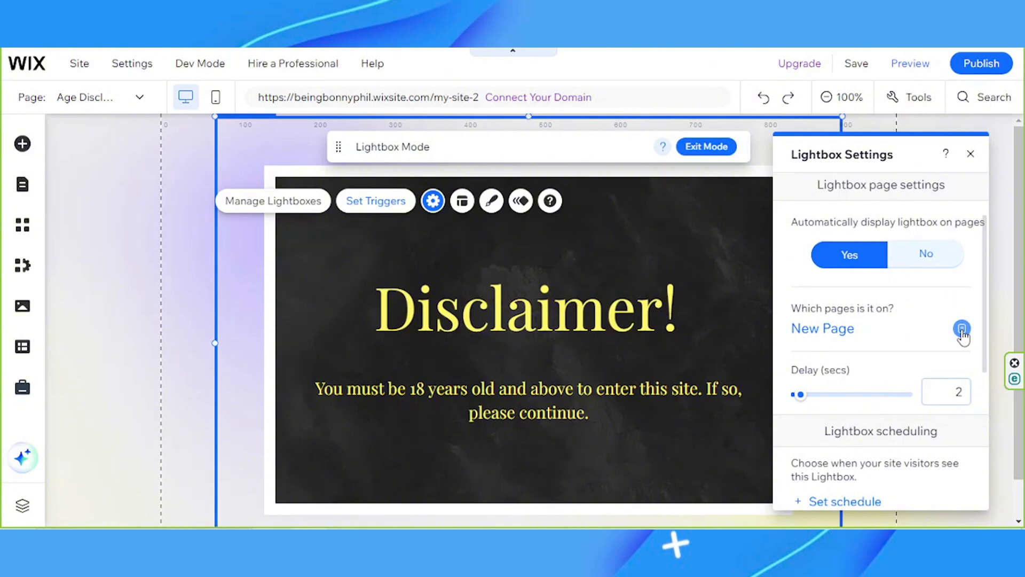
click(962, 329)
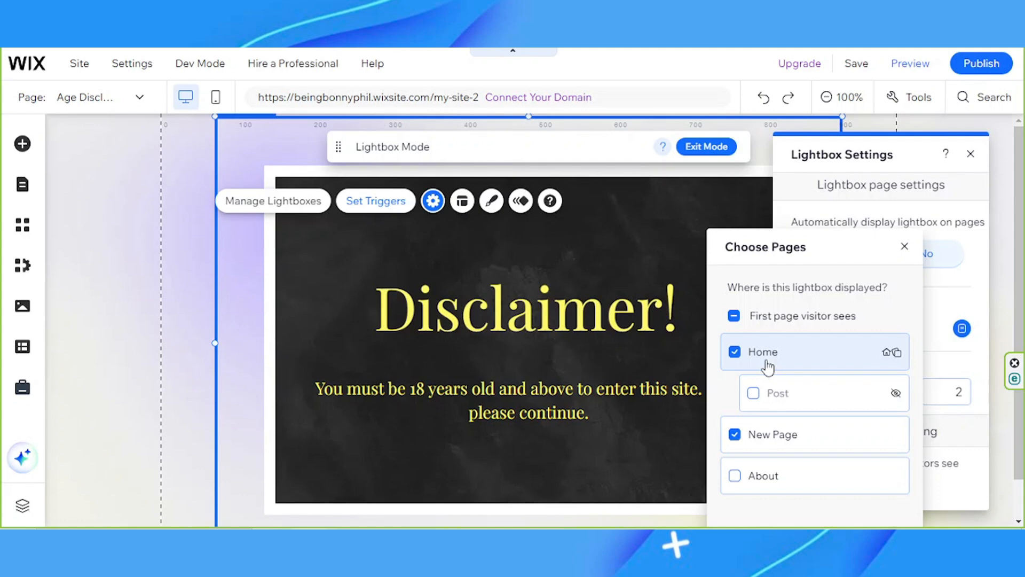
click(739, 317)
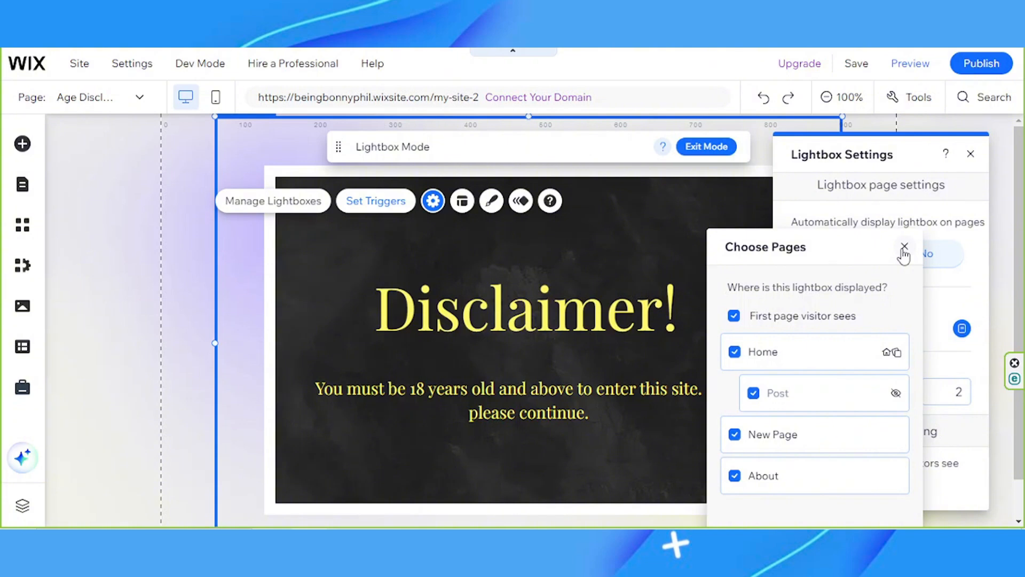
click(903, 248)
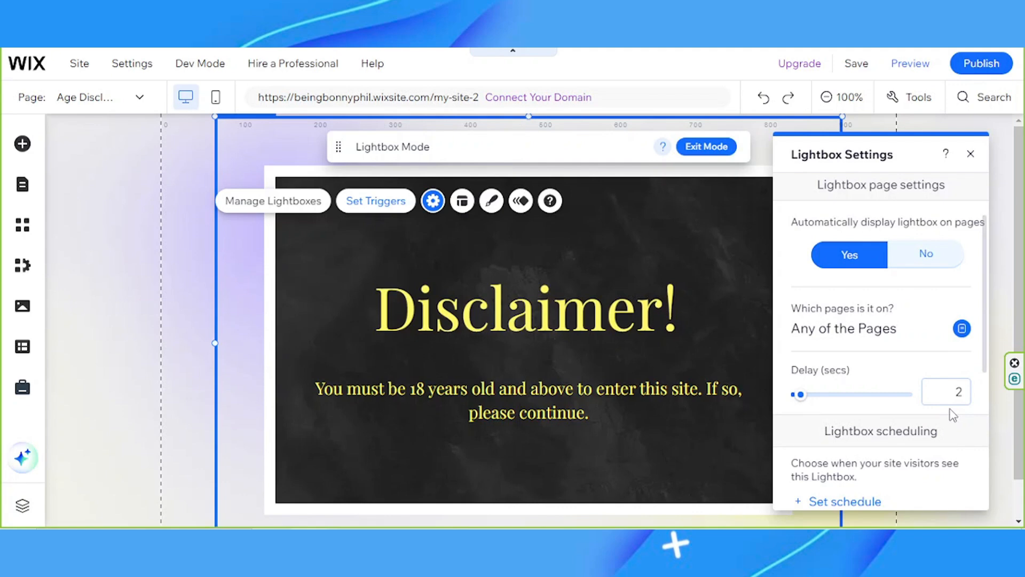
- Review the remaining lightbox settings and save the site
scroll(953, 414, down, 3)
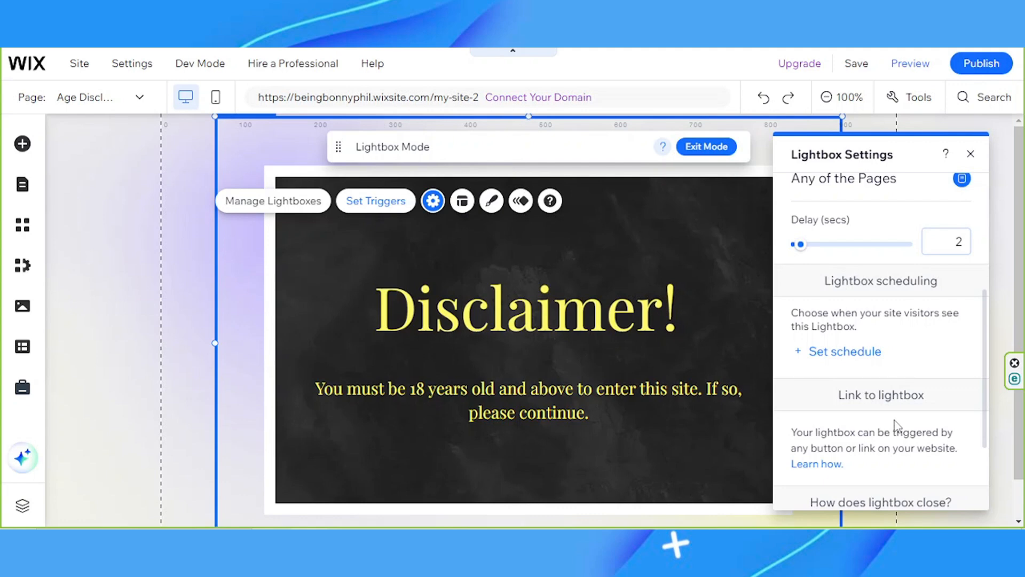
scroll(895, 425, up, 4)
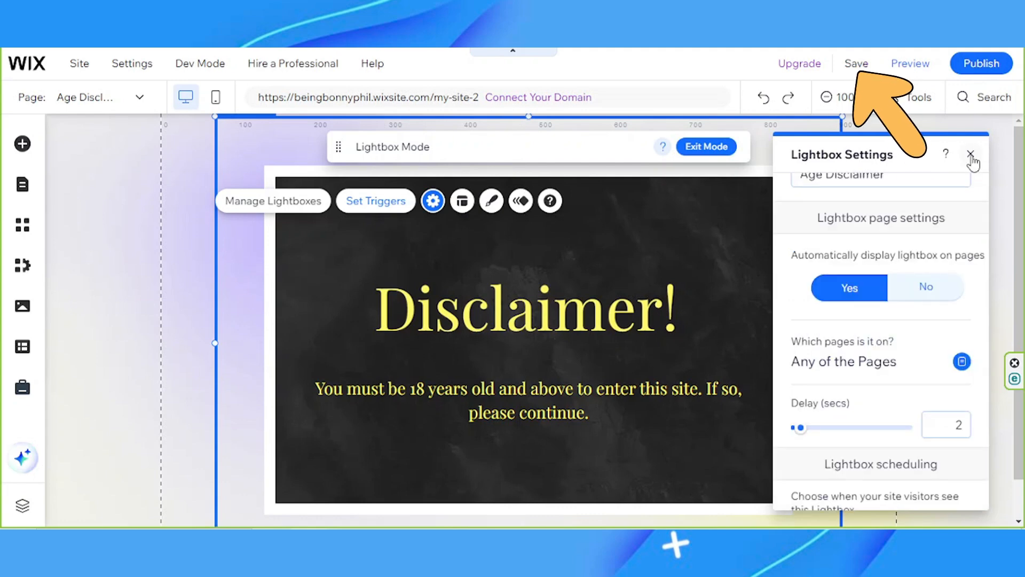
click(856, 63)
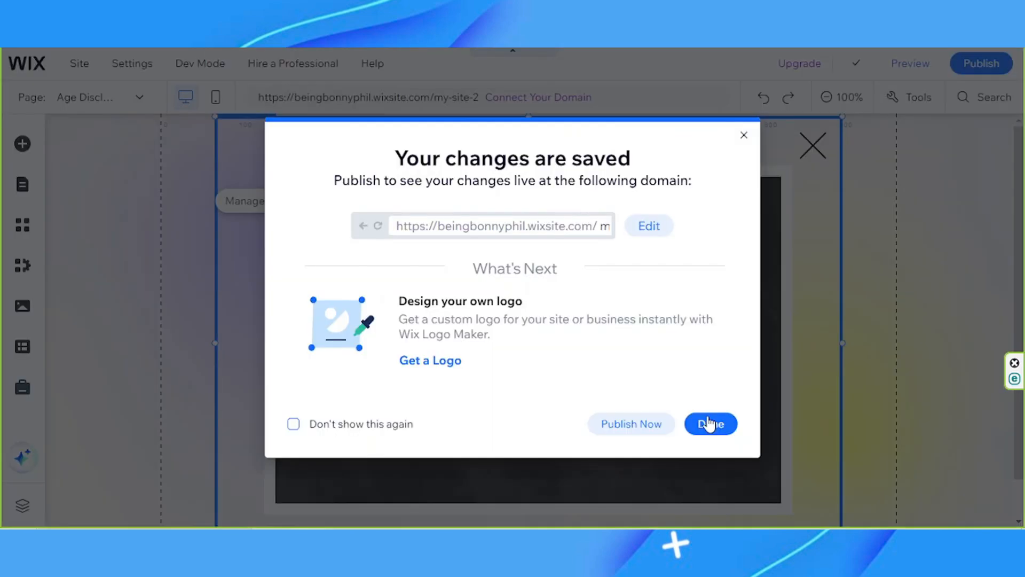
- Dismiss the save confirmation and preview the site to check how the age disclaimer lightbox appears
click(709, 424)
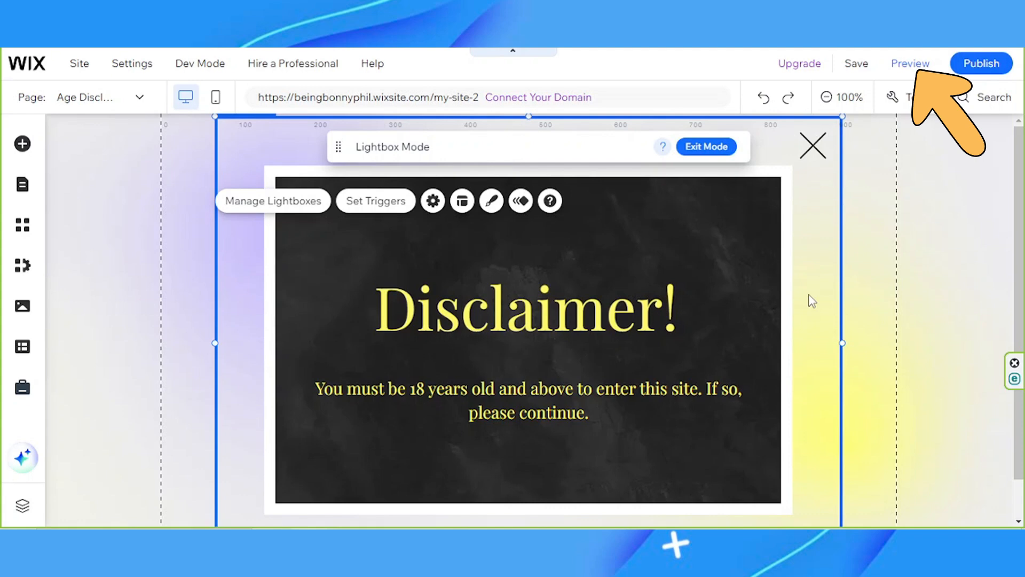
click(908, 64)
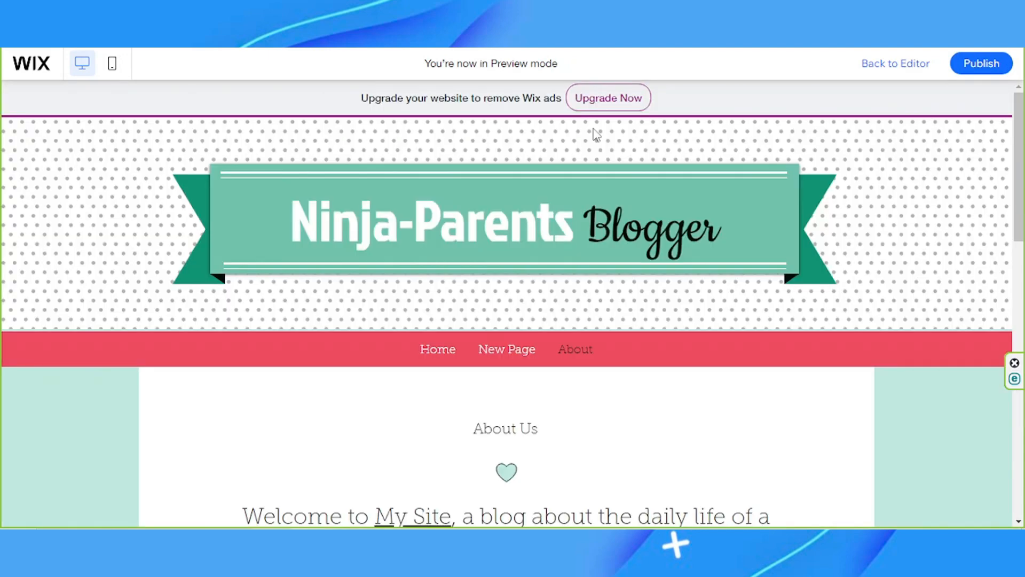
click(439, 275)
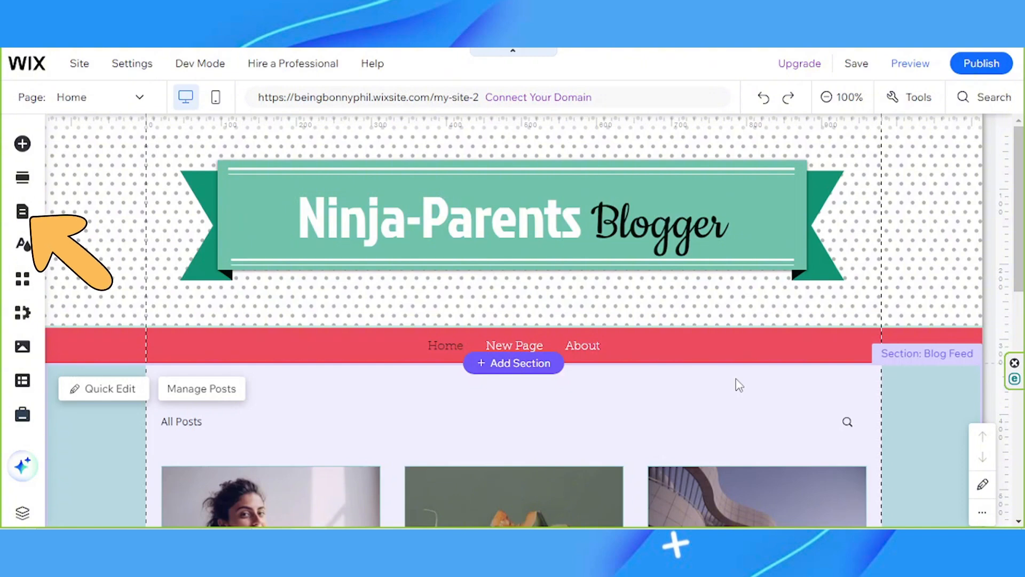
- Add a blank page to the site menu and name it "Landing Page"
click(22, 214)
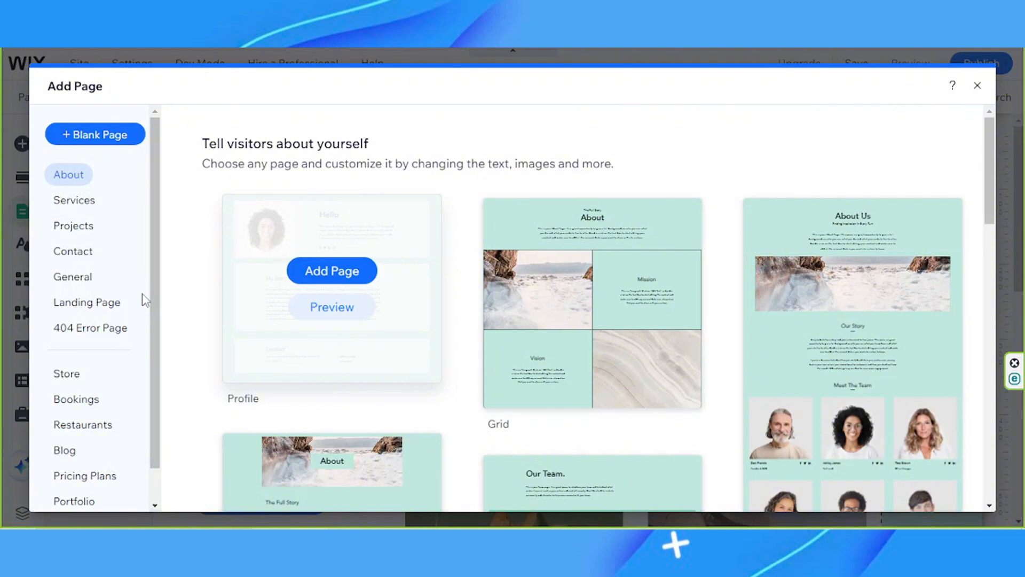
click(85, 135)
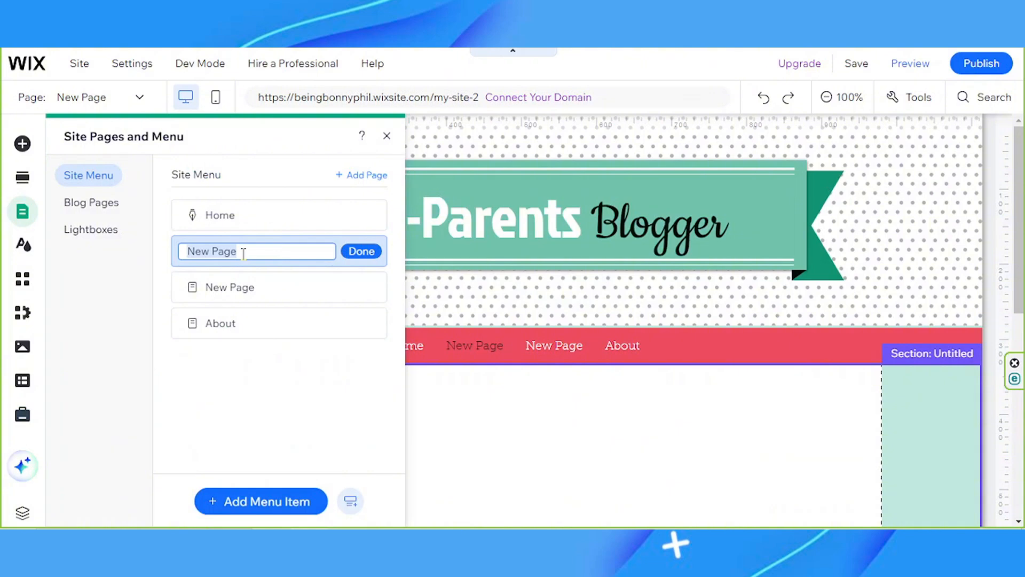
text(Landing)
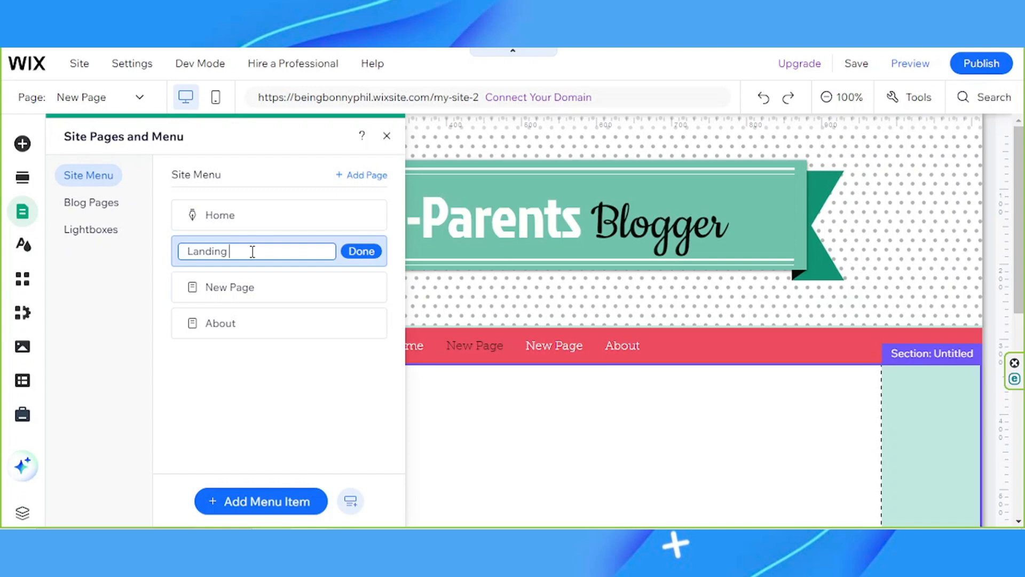
click(360, 252)
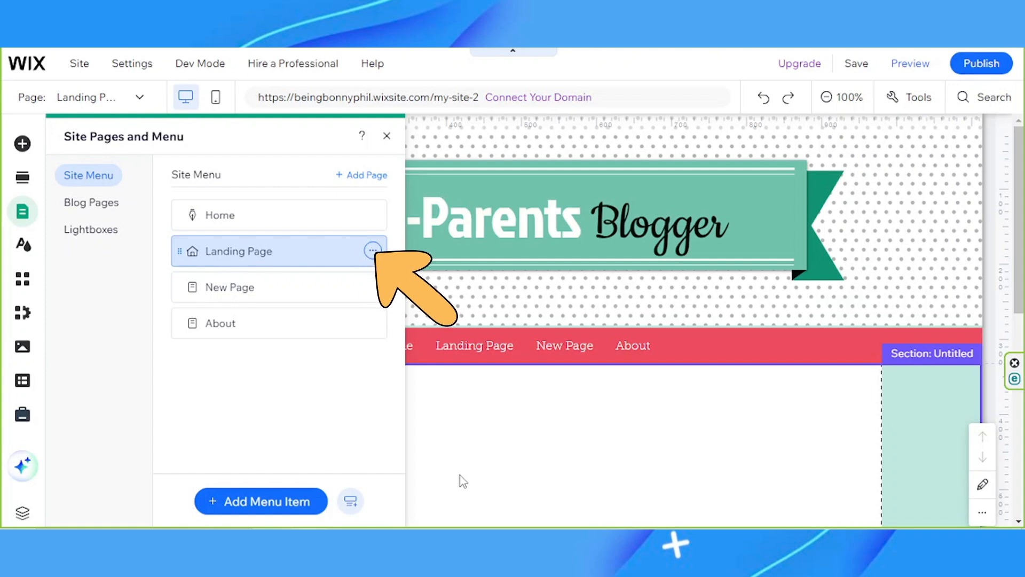
- Set the Landing Page's layout to "No header & footer" in its page settings
click(373, 250)
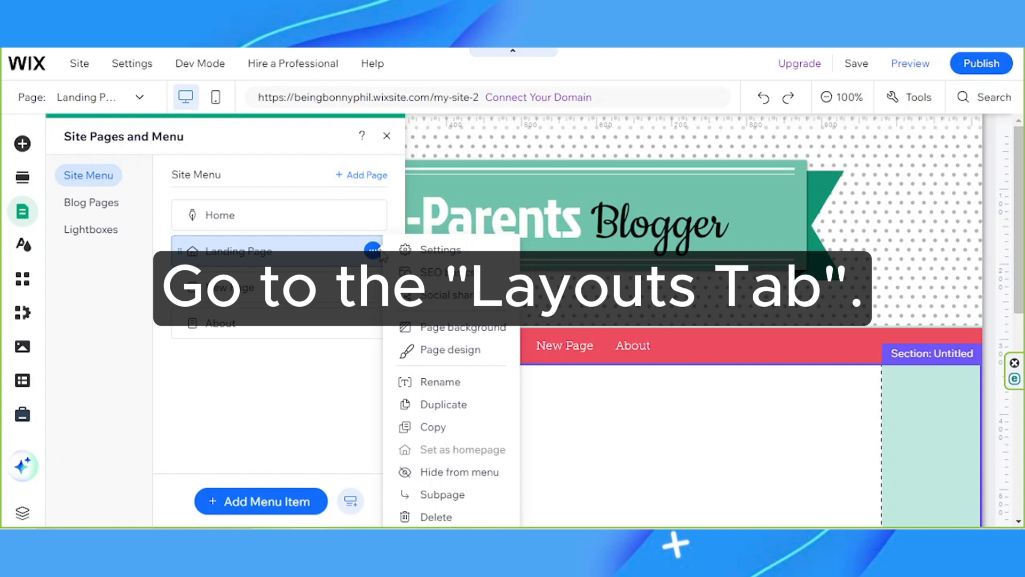
click(440, 249)
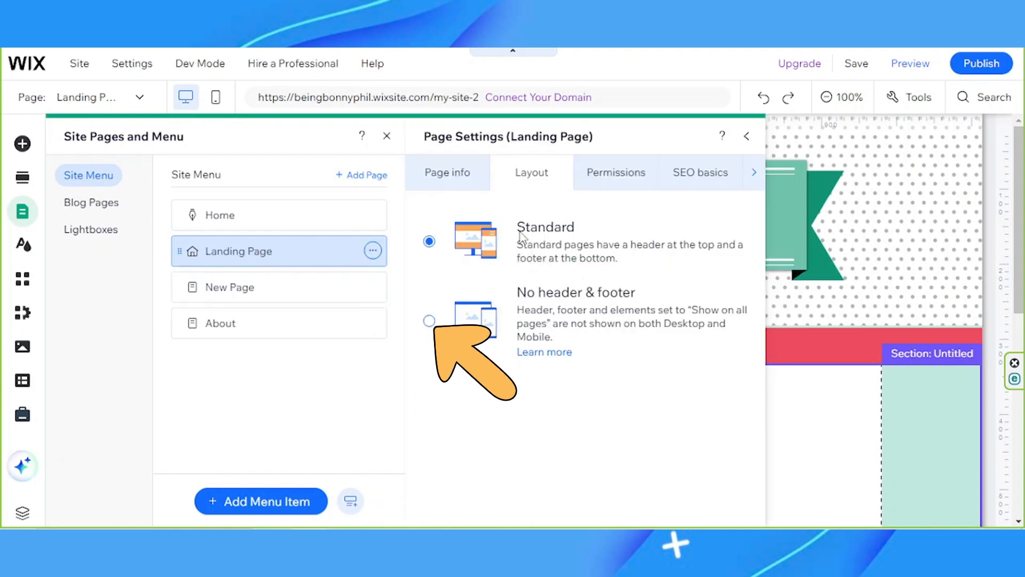
click(536, 309)
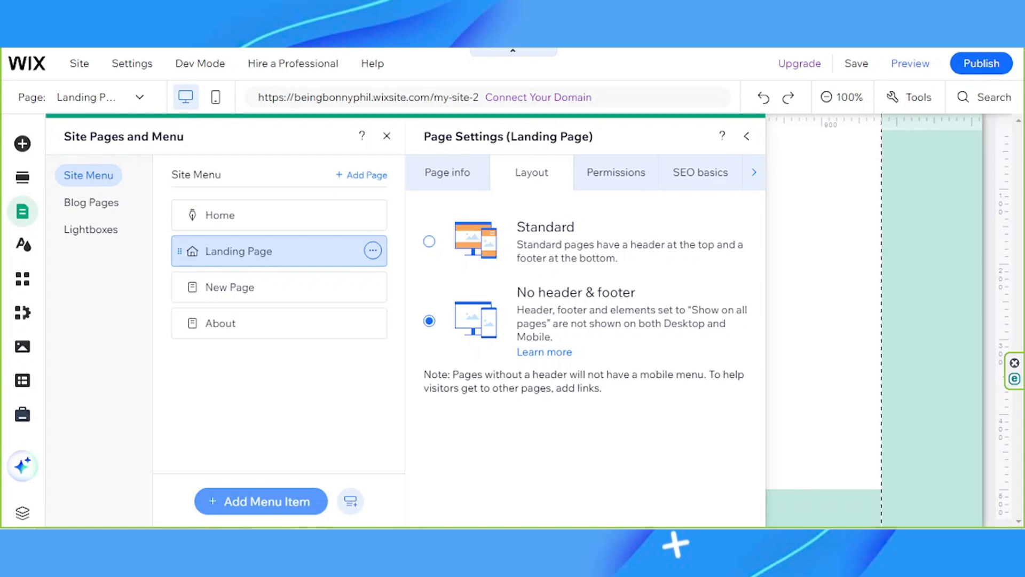
- Add a large centred title to the landing page and replace its placeholder text with "DISCLAIMER!"
click(24, 146)
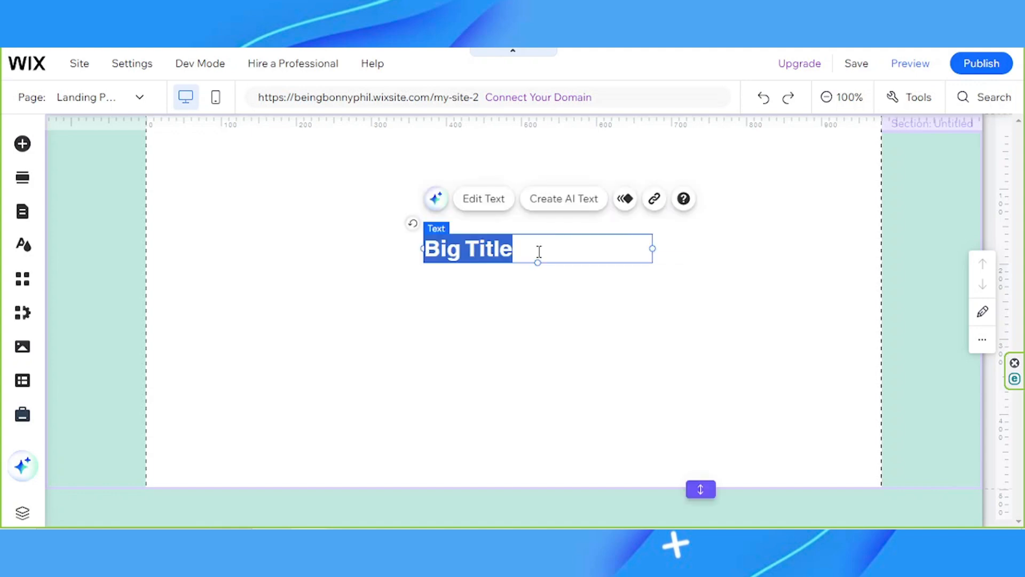
click(556, 253)
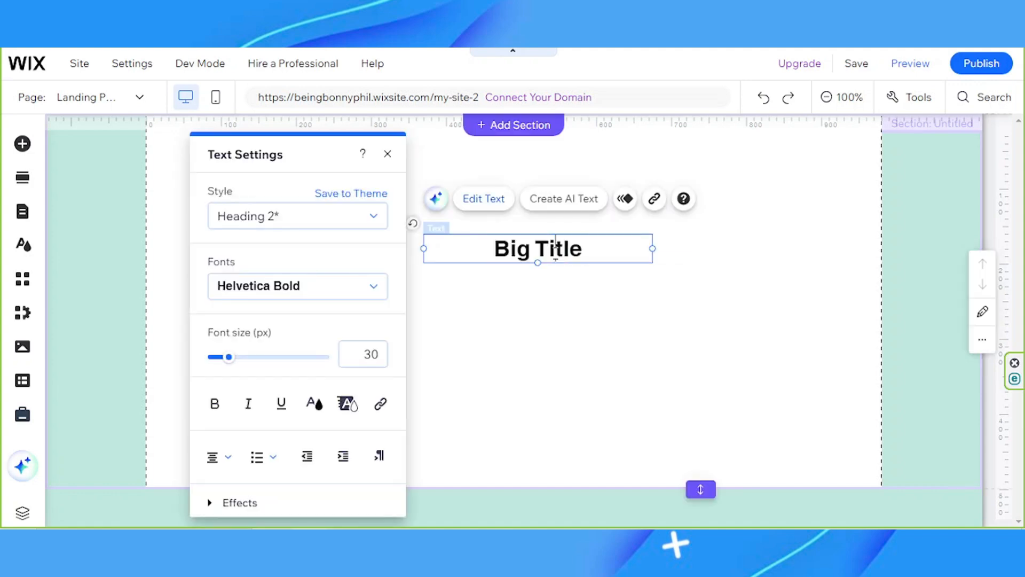
key(ctrl+a)
key(BackSpace)
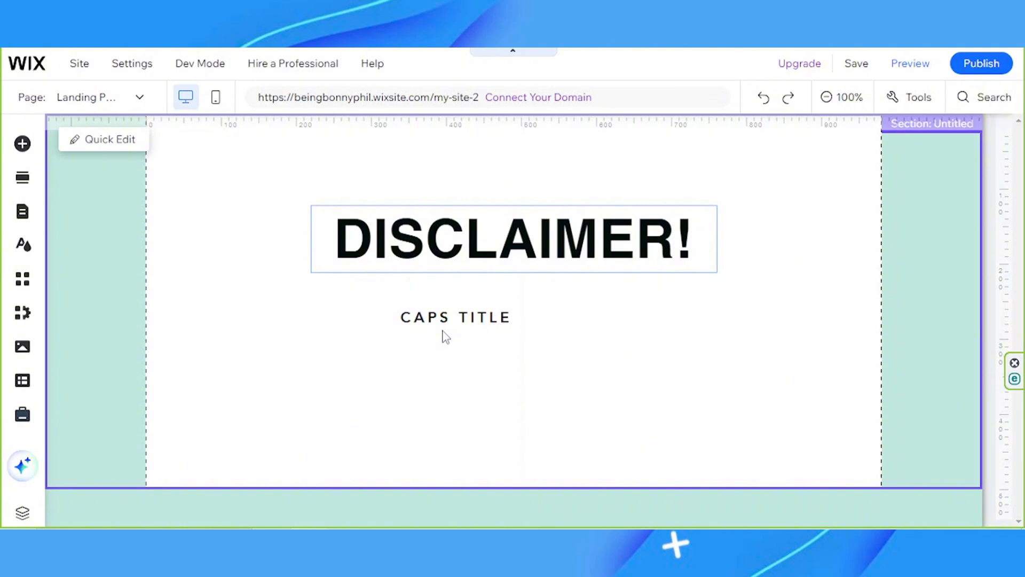
- Replace the caps title with "YOU MUST BE 18 YEARS OLD AND ABOVE TO CONTINUE." and move it up closer beneath the heading
double_click(457, 319)
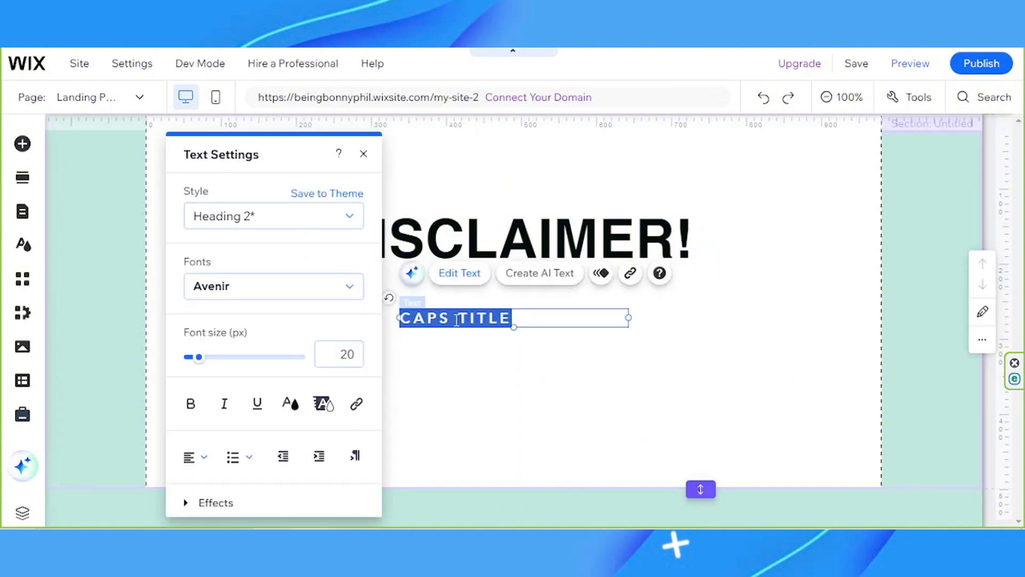
text(YOU MUST BE 18 YE)
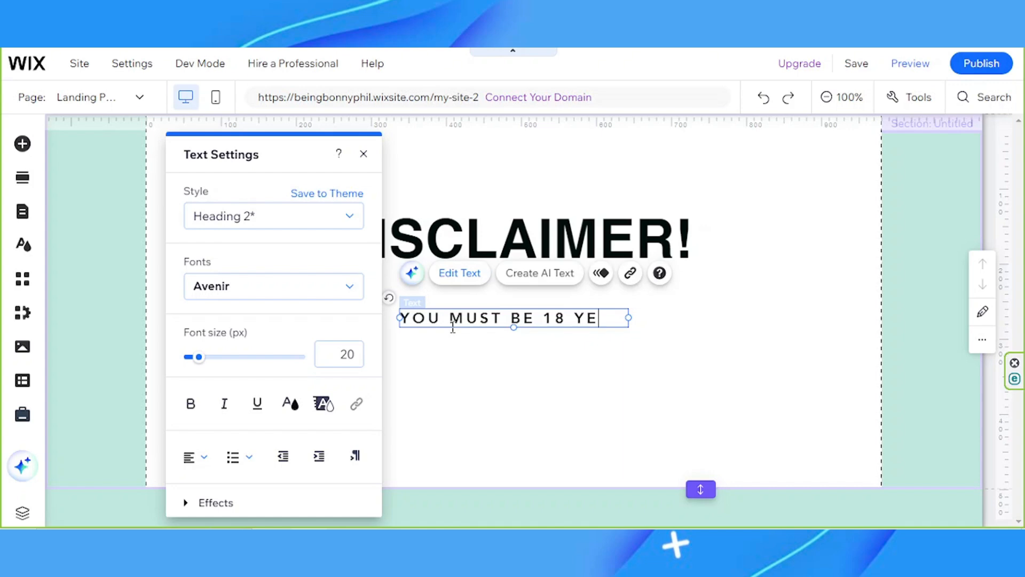
text(ARS OLD AND ABOVE TO CONTINUE.)
key(Escape)
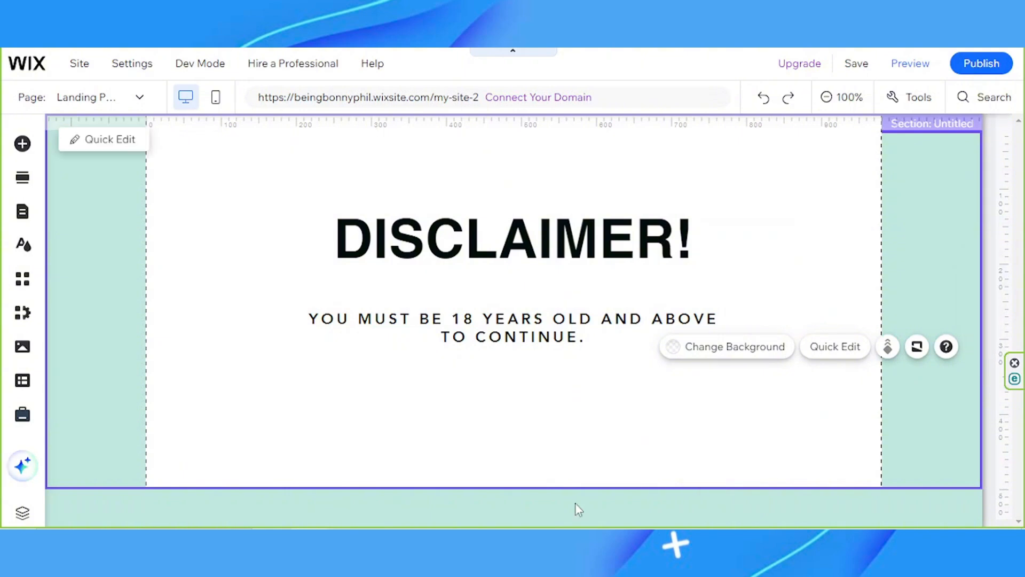
drag(451, 336, 451, 308)
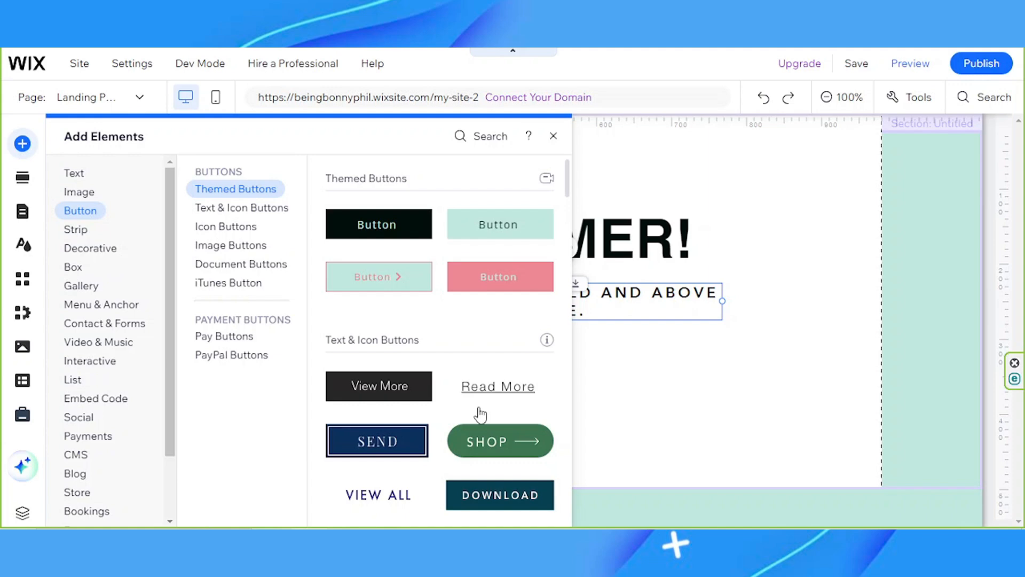
- Add a black themed button labelled "Continue" below the age text and link it to the Home page with the All Posts category
drag(391, 231, 520, 383)
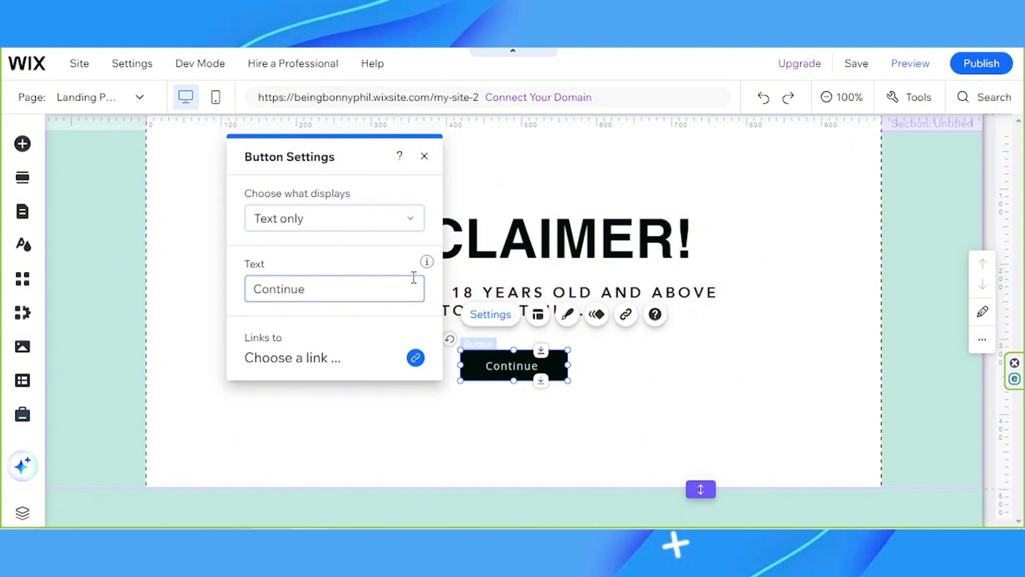
click(626, 318)
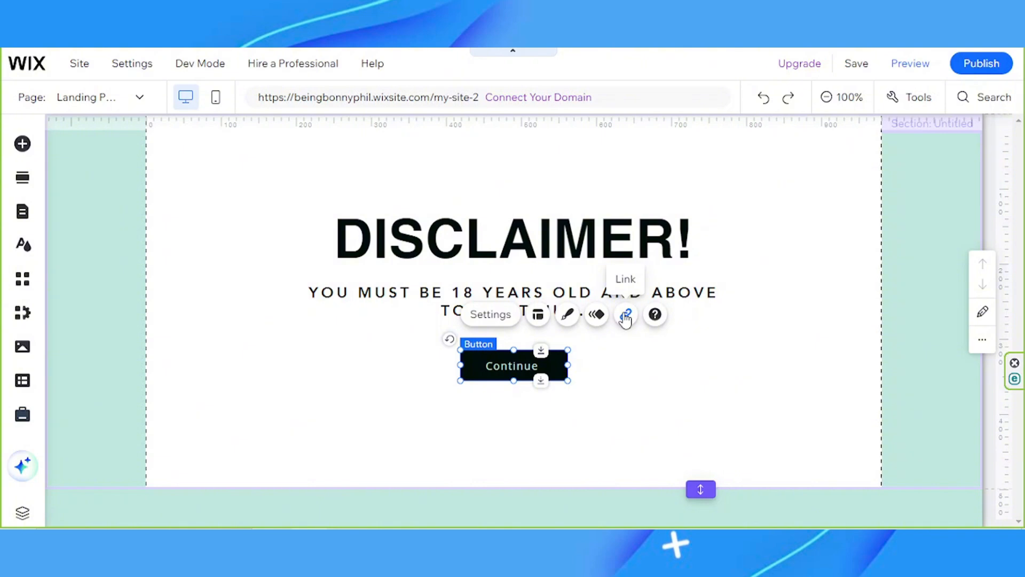
click(625, 316)
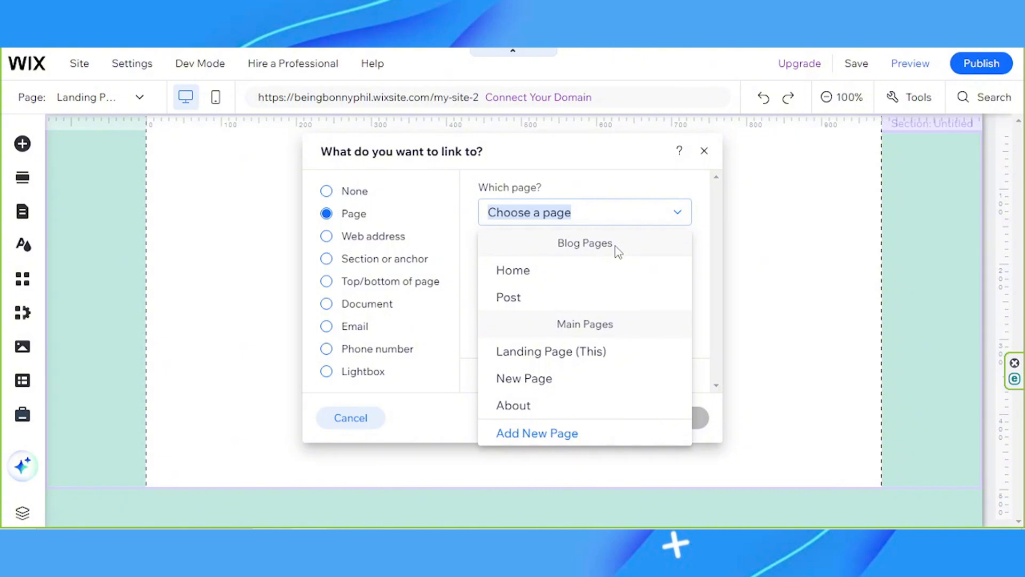
click(622, 270)
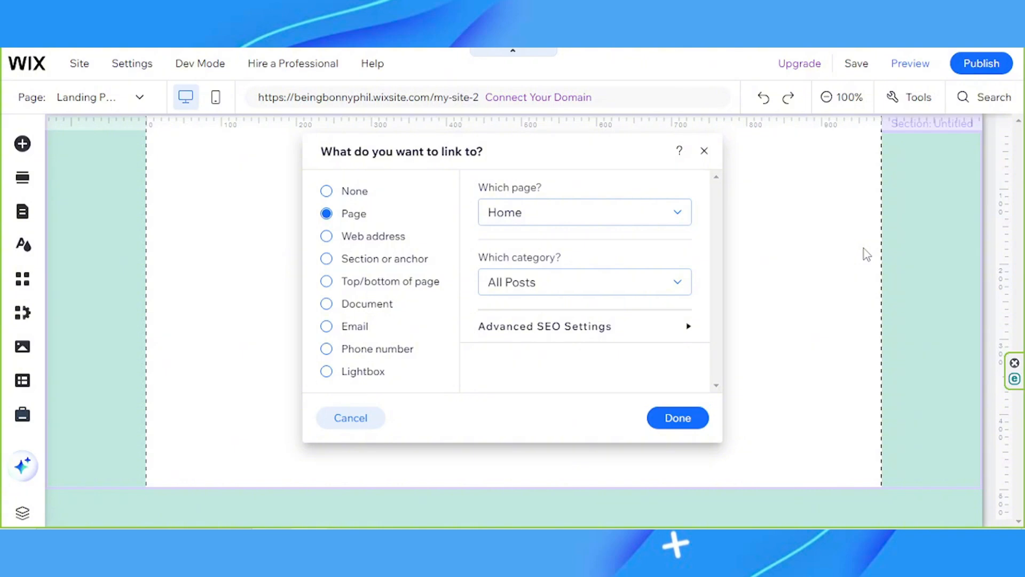
click(662, 415)
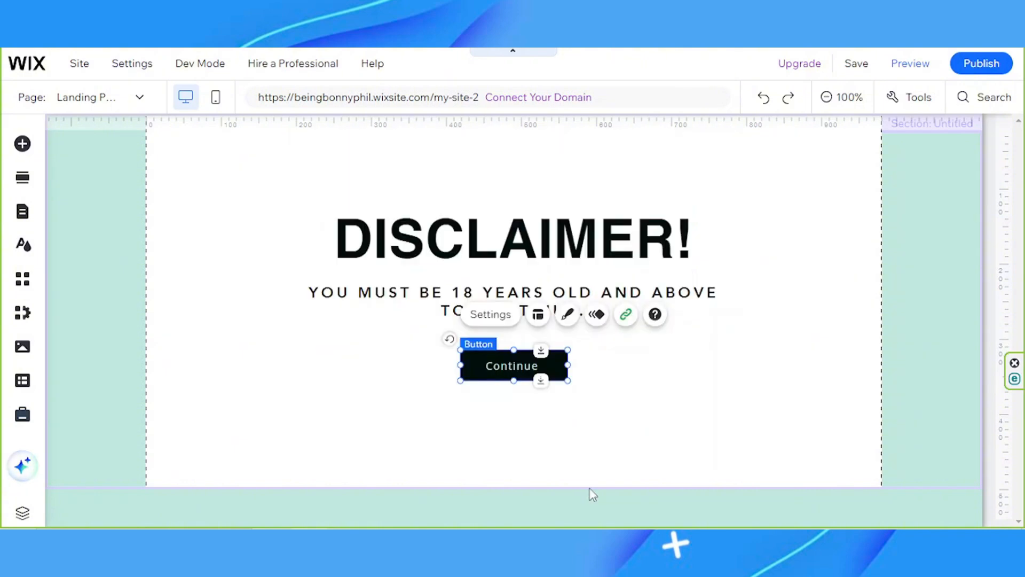